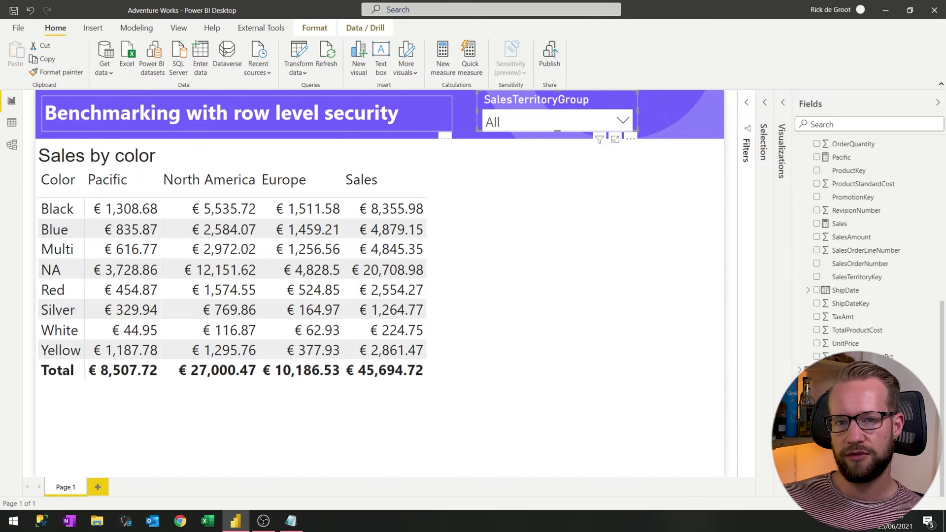
# Review the Europe role's Sales Territory filter in role settings, closing without changes.
pyautogui.click(144, 33)
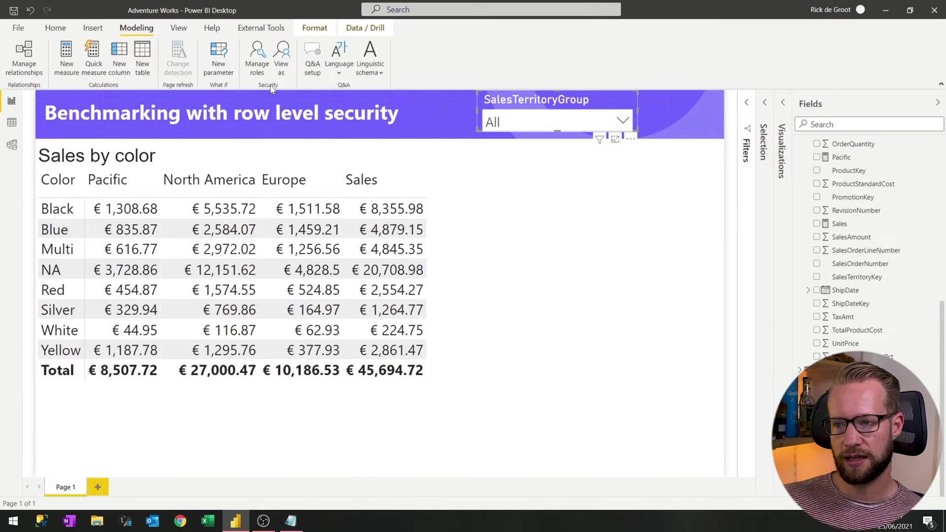
pyautogui.click(265, 64)
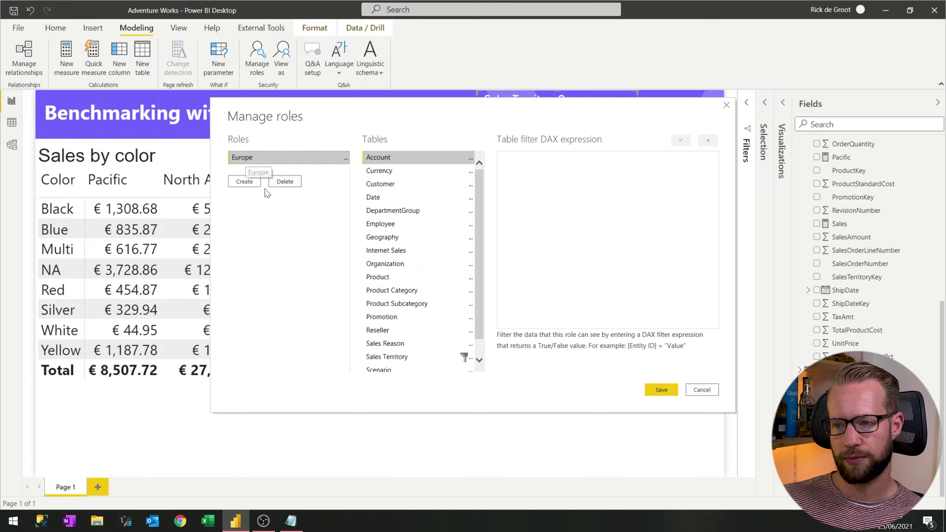
pyautogui.scroll(-1, 405, 264)
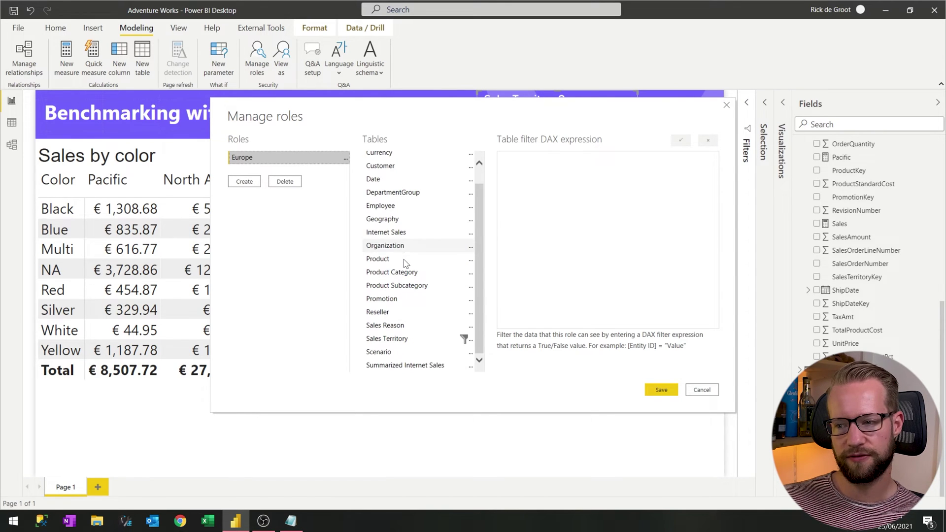
pyautogui.click(408, 343)
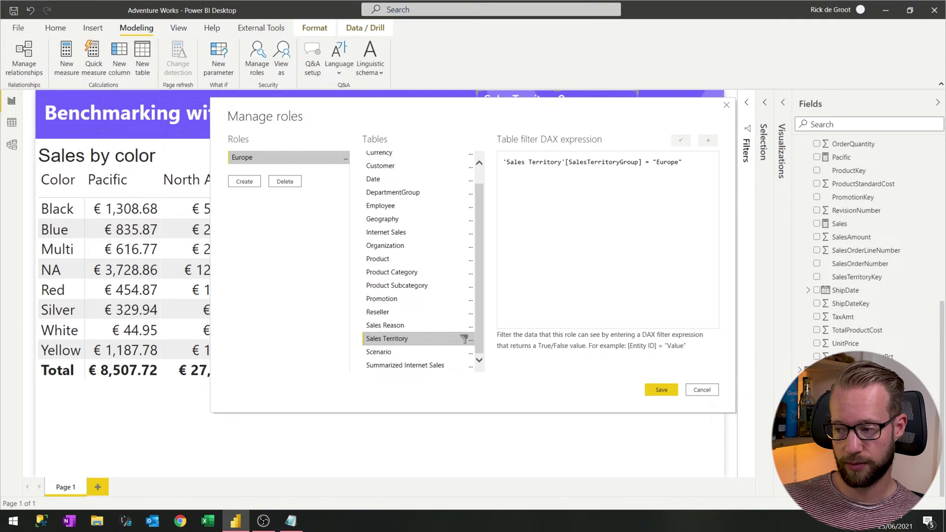
pyautogui.click(700, 391)
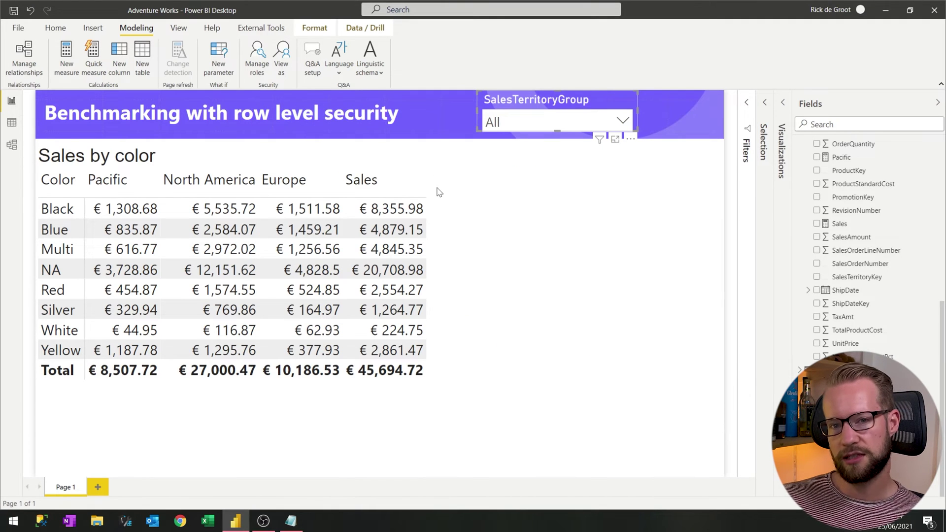
# Preview the report as the Europe role, then stop the preview.
pyautogui.click(289, 71)
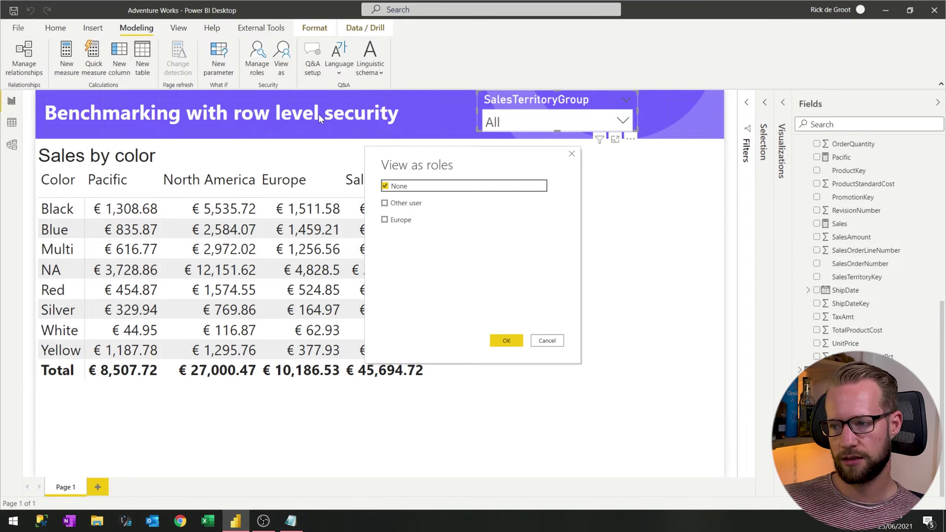
pyautogui.click(386, 220)
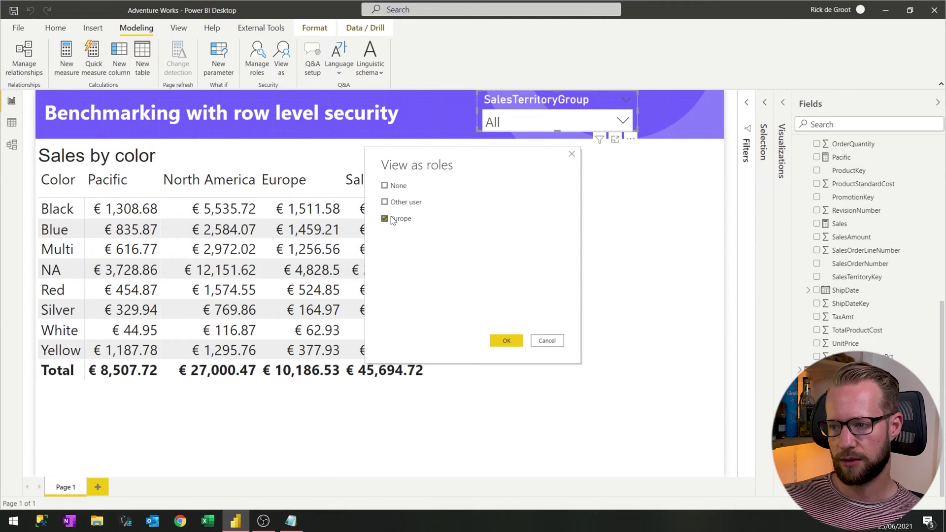
pyautogui.click(508, 341)
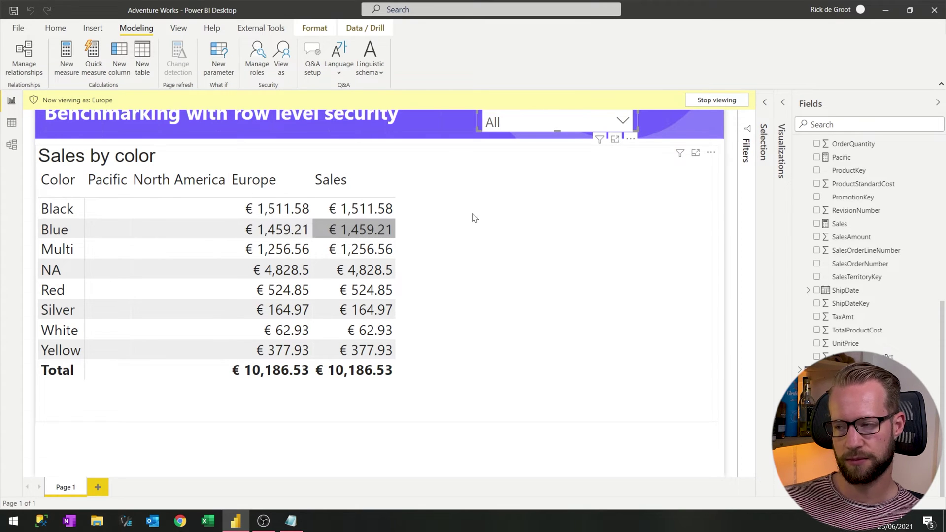
pyautogui.click(720, 100)
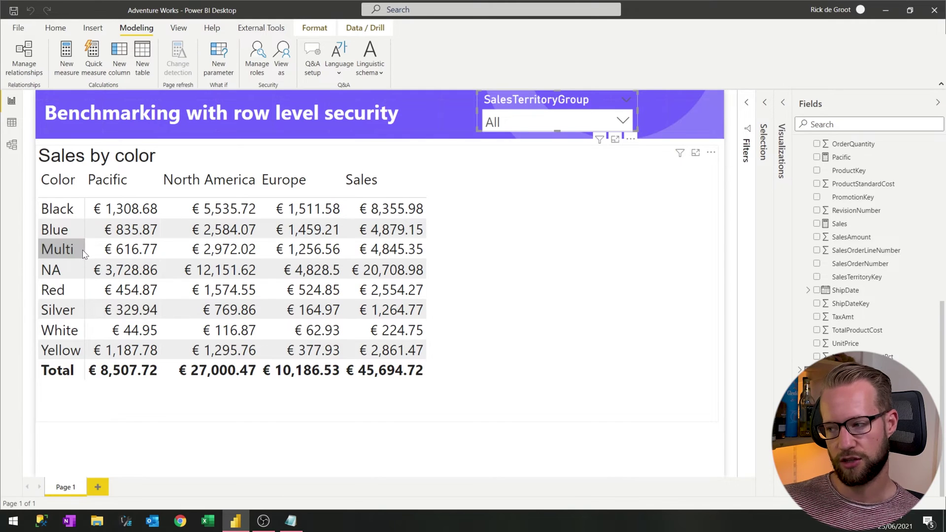
# Add % of Total as a column in the Sales by color matrix and review its DAX formula.
pyautogui.scroll(8, 882, 292)
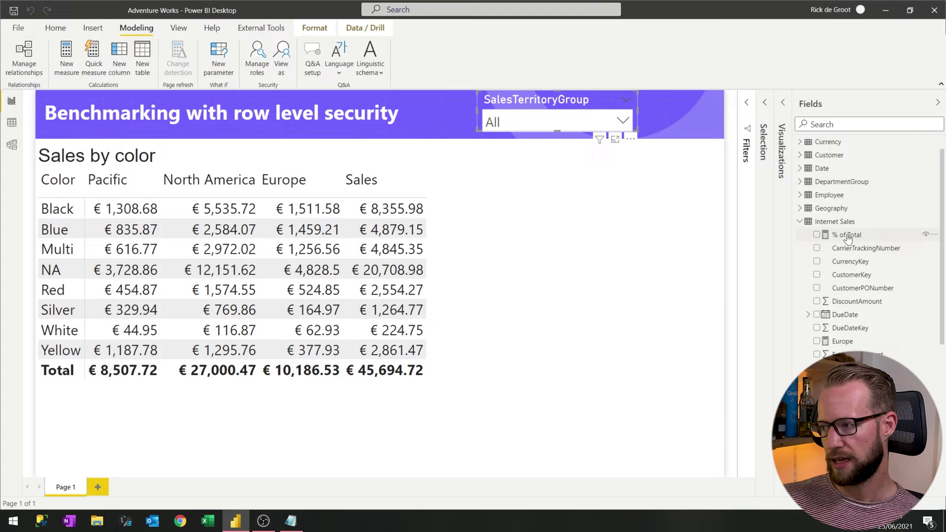
pyautogui.click(848, 235)
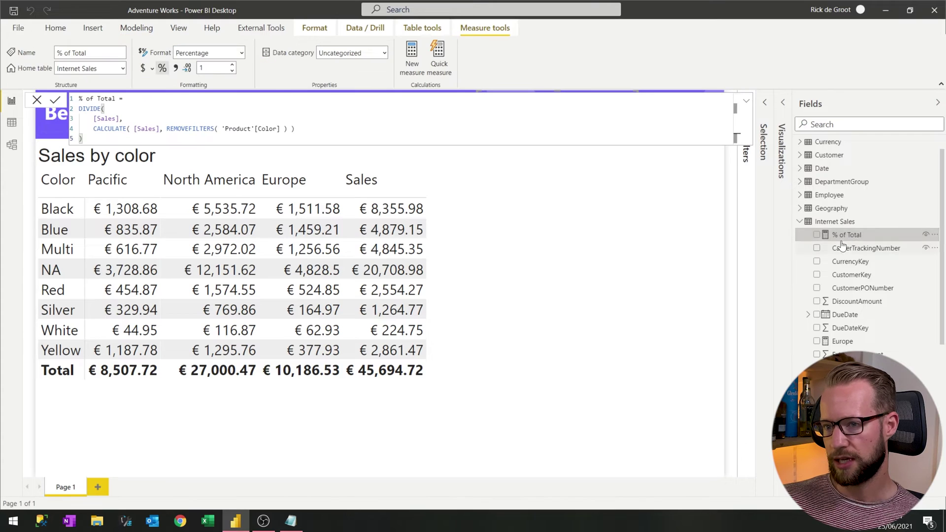
pyautogui.click(467, 226)
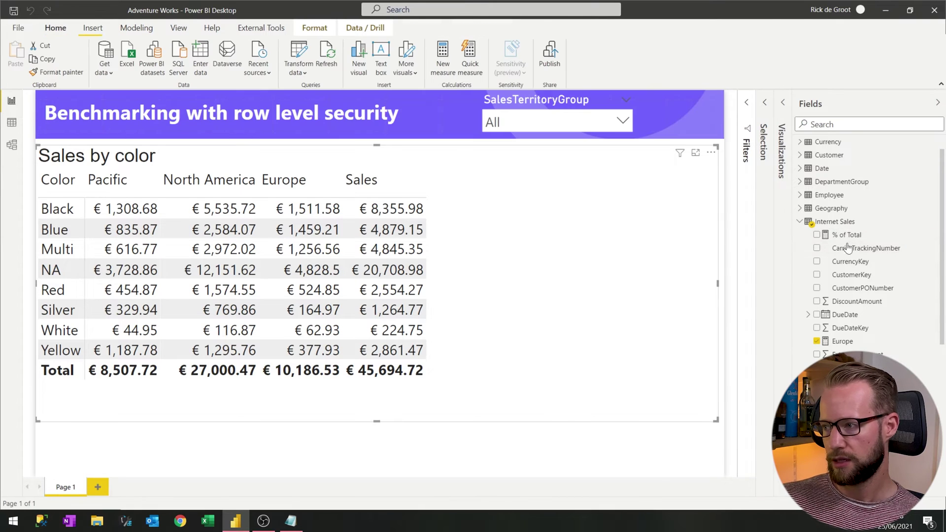
pyautogui.click(816, 235)
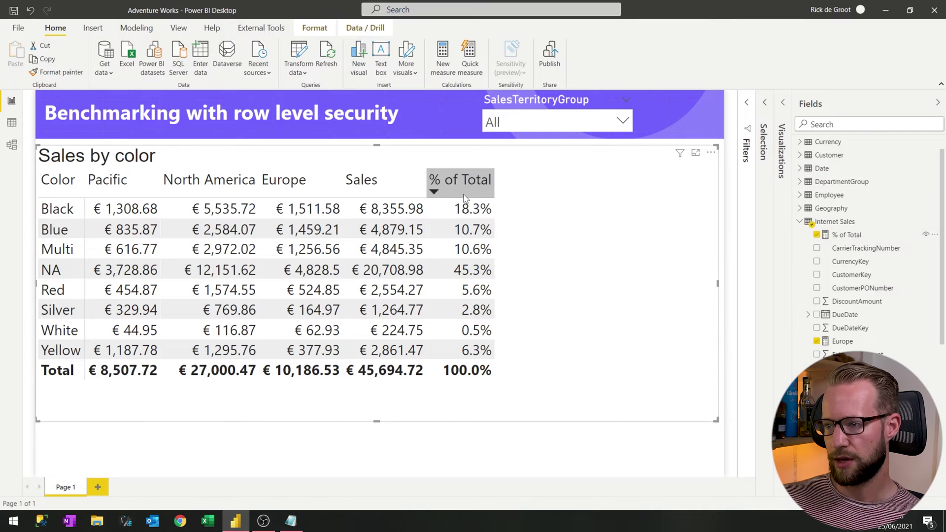
pyautogui.click(847, 235)
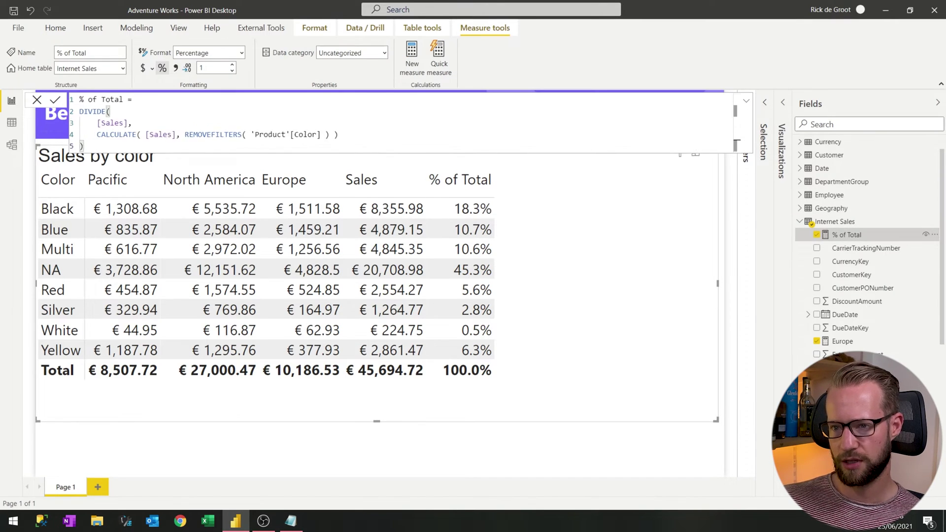
pyautogui.scroll(2, 247, 133)
pyautogui.scroll(1, 246, 133)
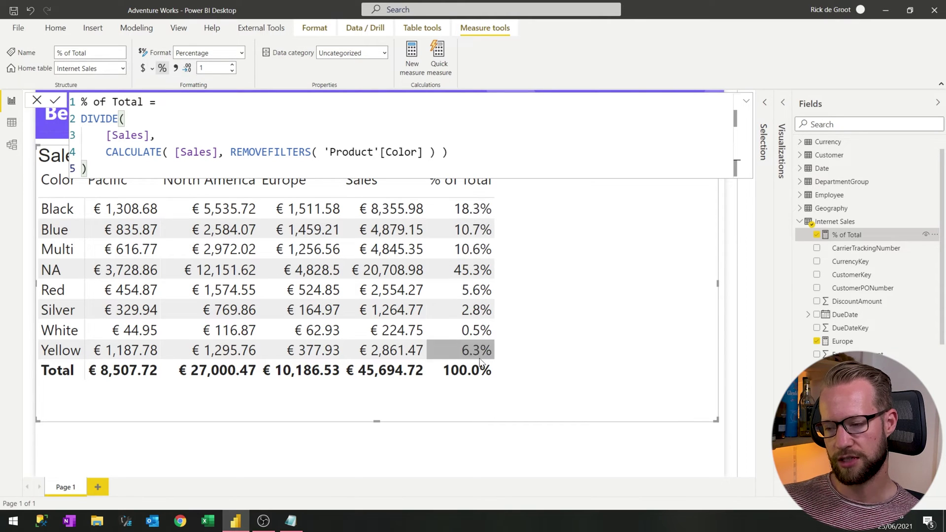
pyautogui.click(744, 103)
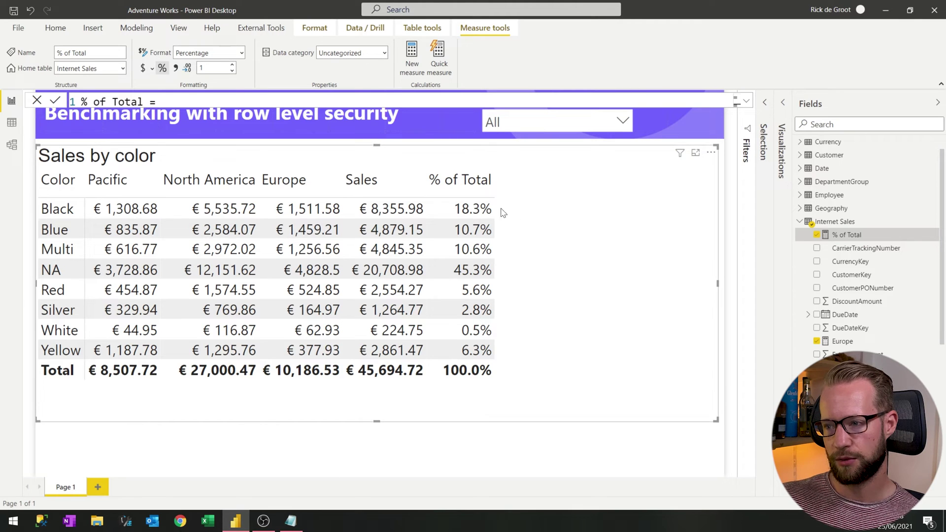
pyautogui.click(179, 28)
pyautogui.click(137, 28)
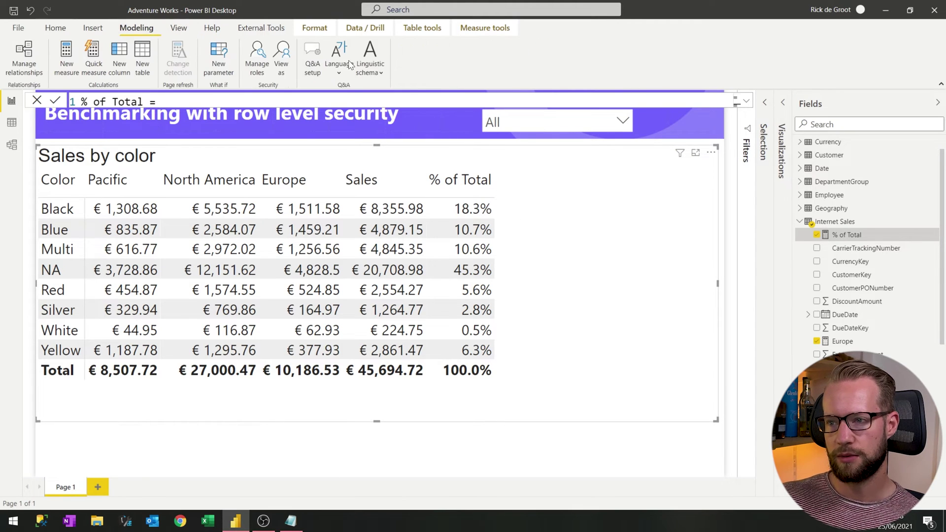
pyautogui.click(281, 59)
pyautogui.click(400, 219)
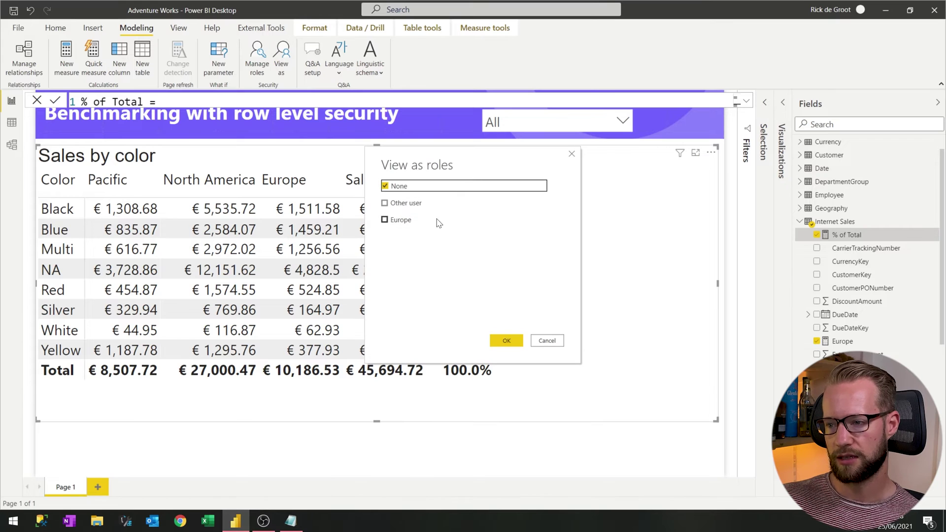
pyautogui.click(506, 344)
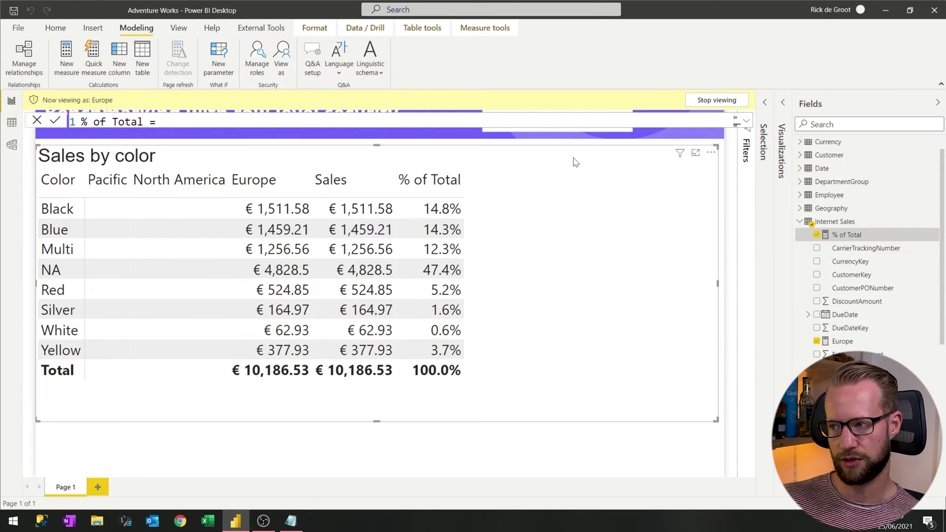
pyautogui.click(717, 100)
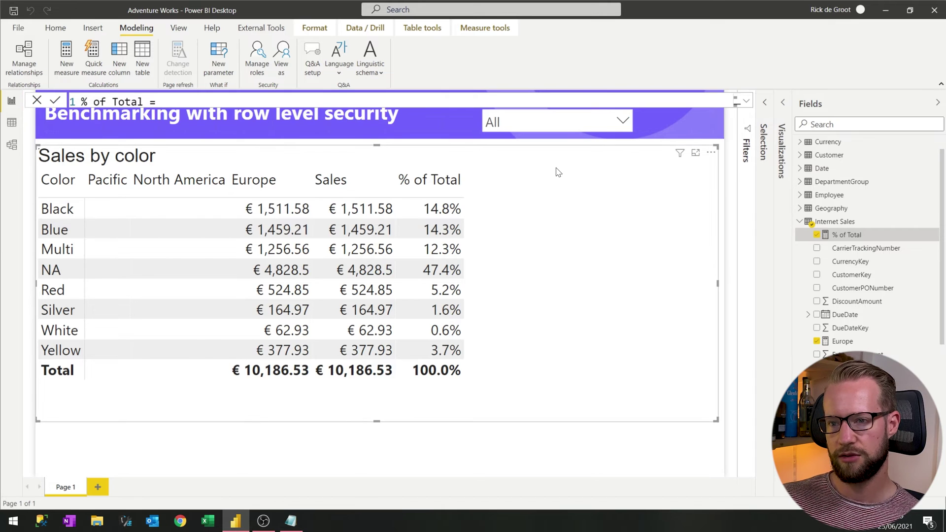
pyautogui.click(15, 197)
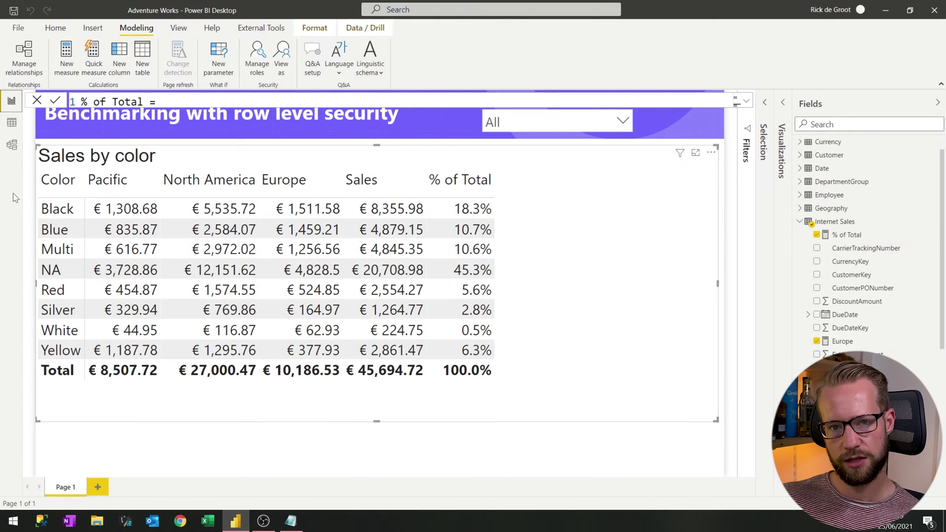
pyautogui.click(13, 147)
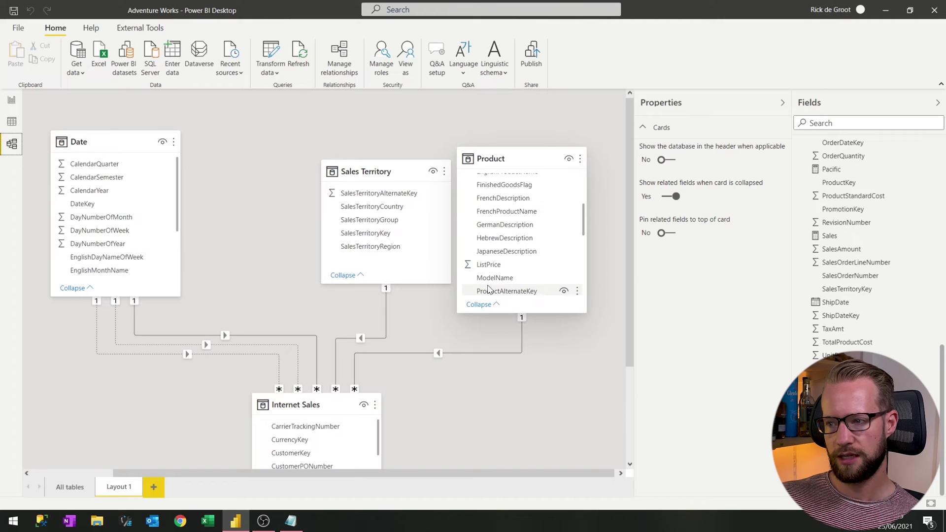
pyautogui.click(721, 108)
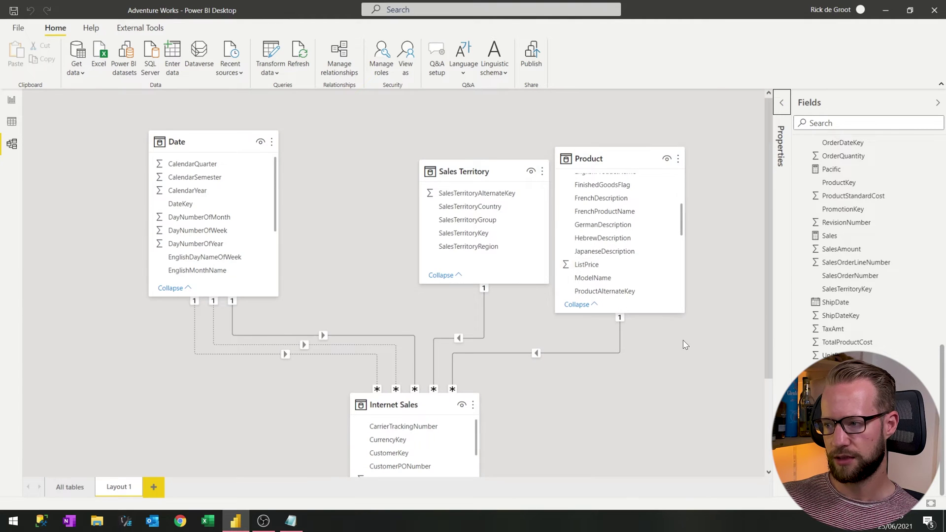
pyautogui.scroll(-2, 682, 344)
pyautogui.scroll(1, 422, 352)
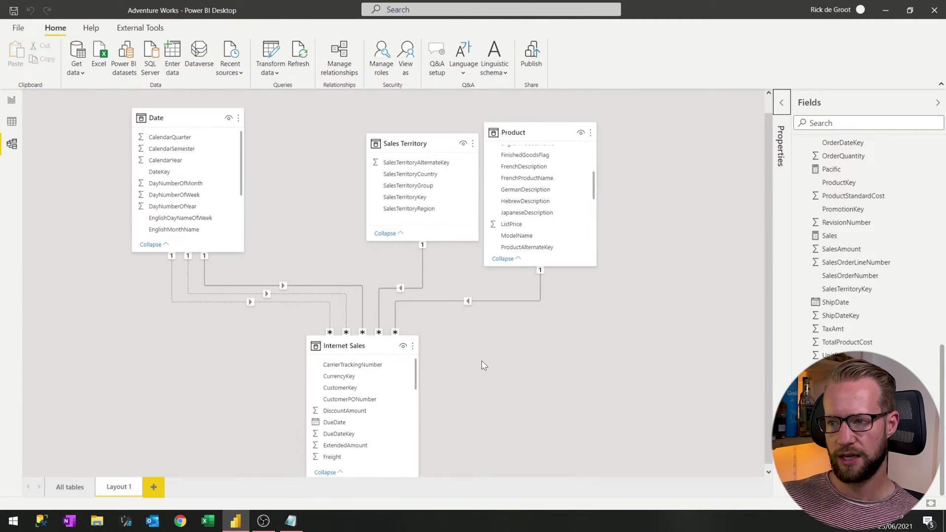
pyautogui.moveTo(423, 165); pyautogui.dragTo(330, 183)
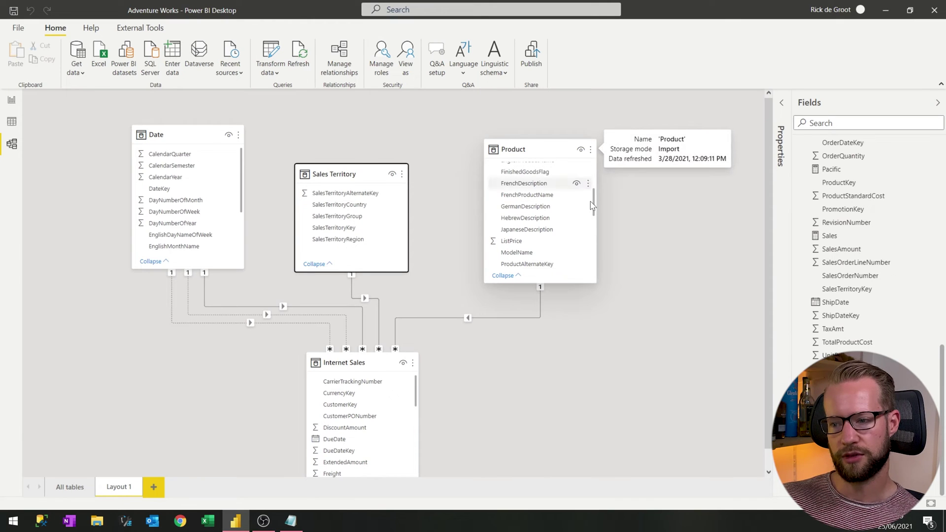
pyautogui.scroll(-1, 658, 313)
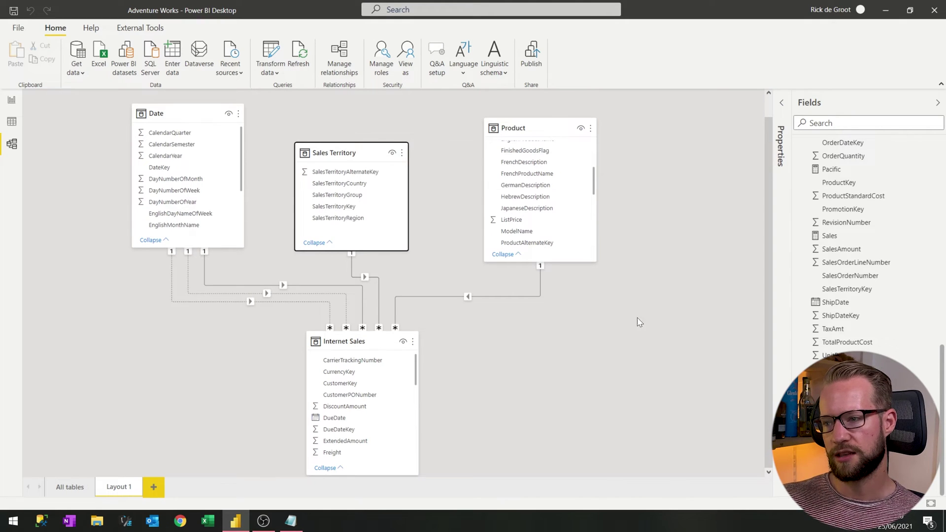
pyautogui.moveTo(345, 153)
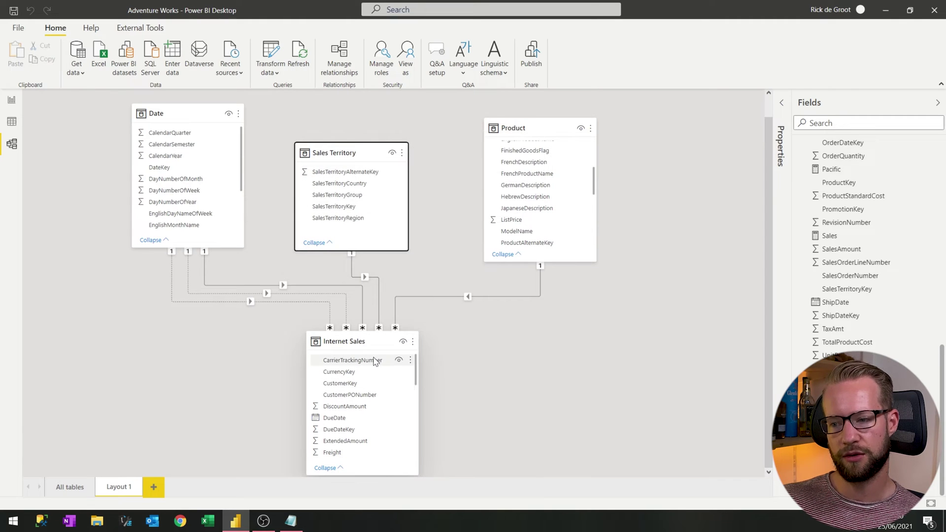
pyautogui.moveTo(393, 342)
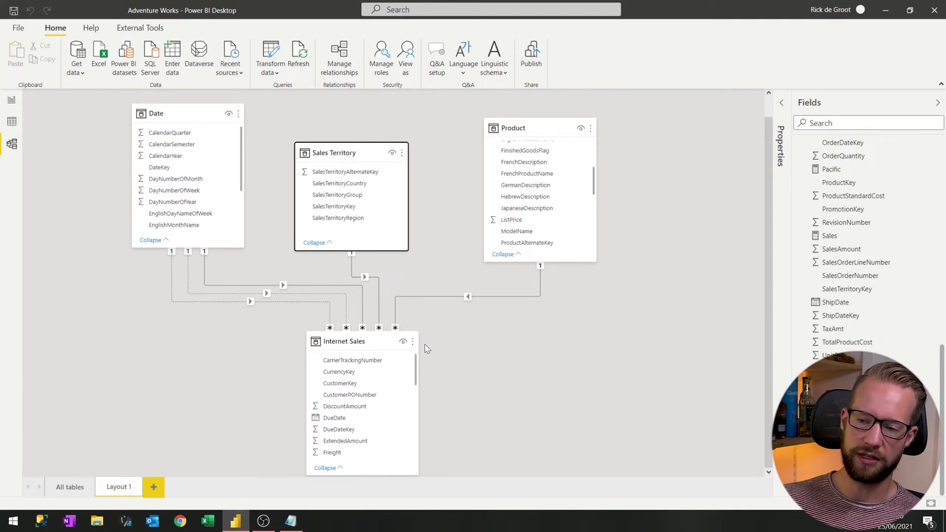
pyautogui.moveTo(357, 341)
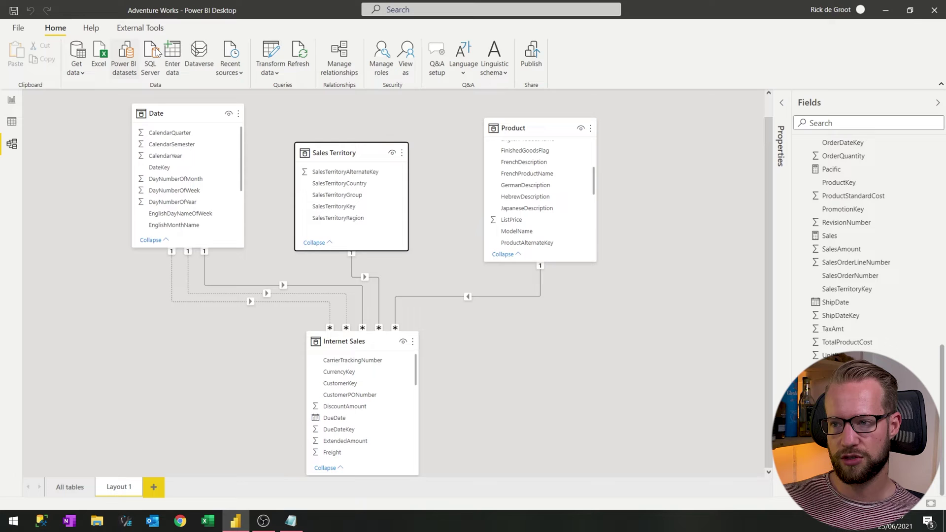
# In Data view, start a calculated table Summarized Internet Sales = SUMMARIZE('Internet Sales', …).
pyautogui.click(3, 122)
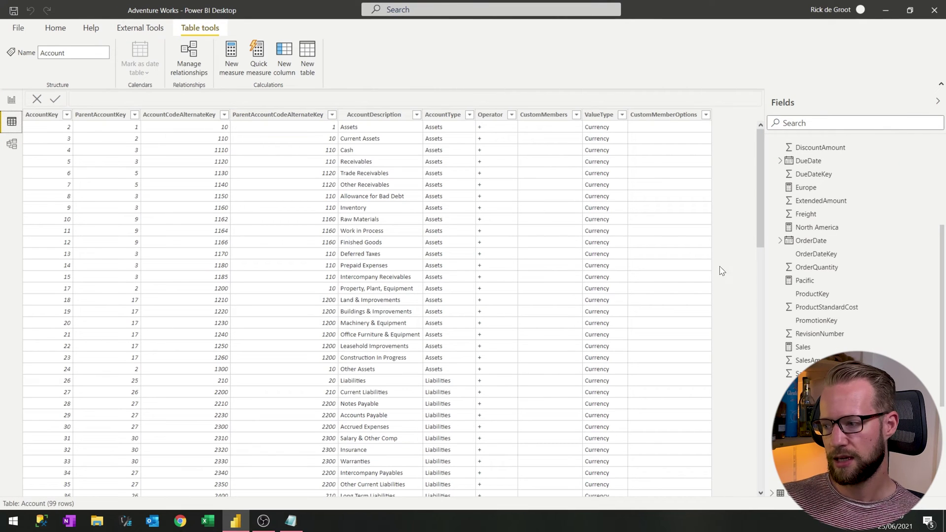
pyautogui.click(309, 57)
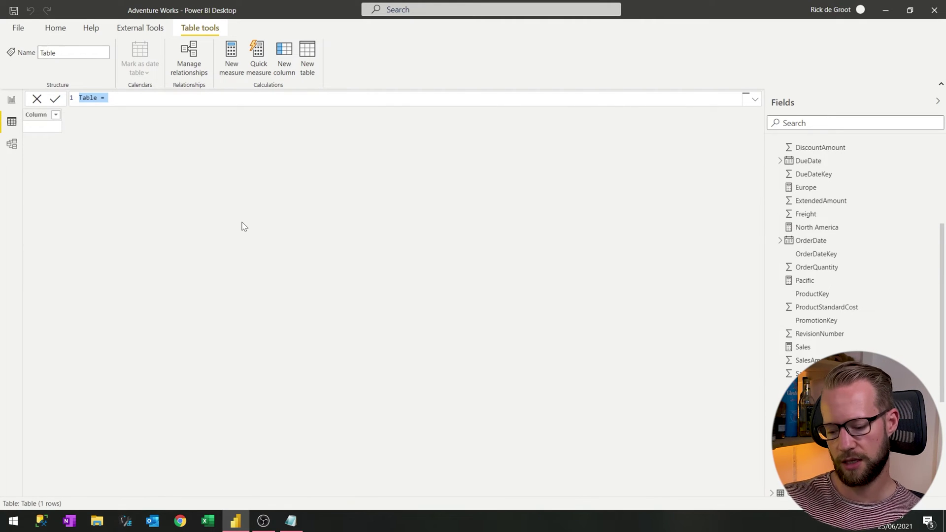
pyautogui.write('Summarized')
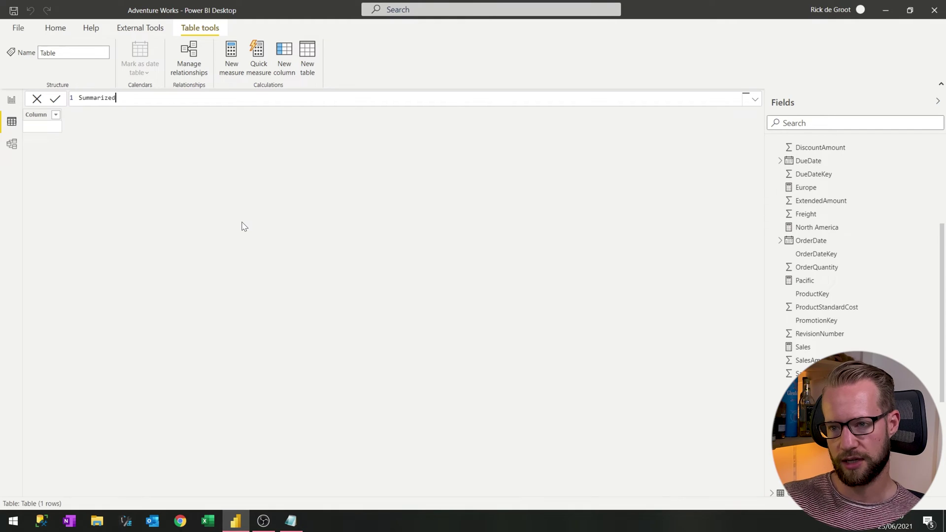
pyautogui.write(' Internet Sales =')
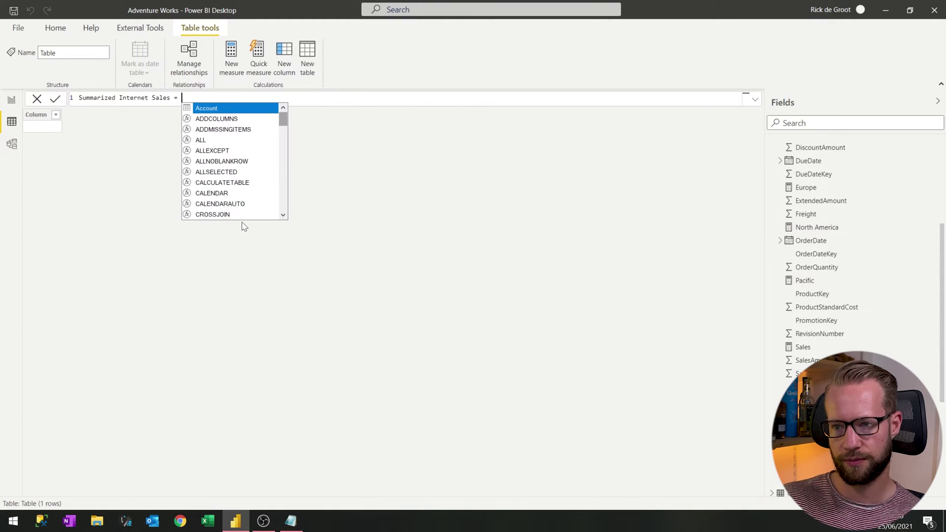
pyautogui.hotkey('shift', 'Return')
pyautogui.write('SUMMARIZE(')
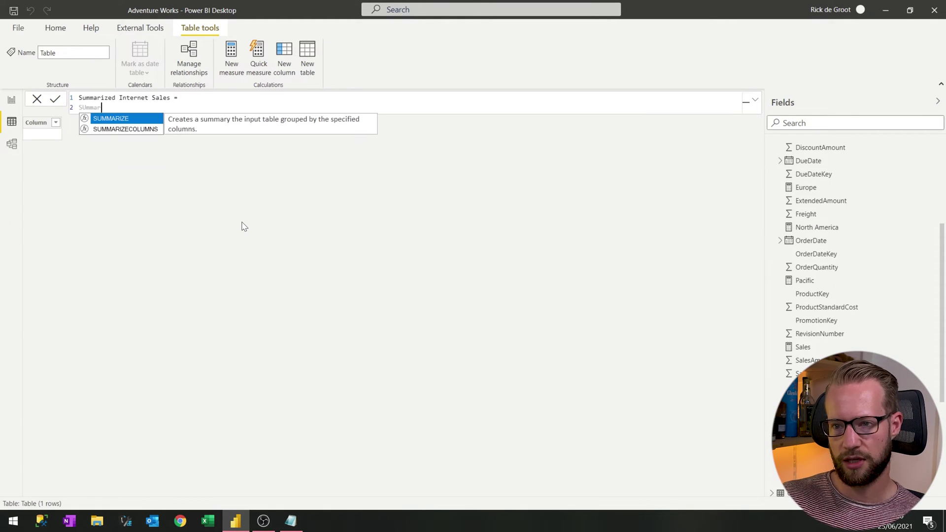
pyautogui.hotkey('shift', 'Return')
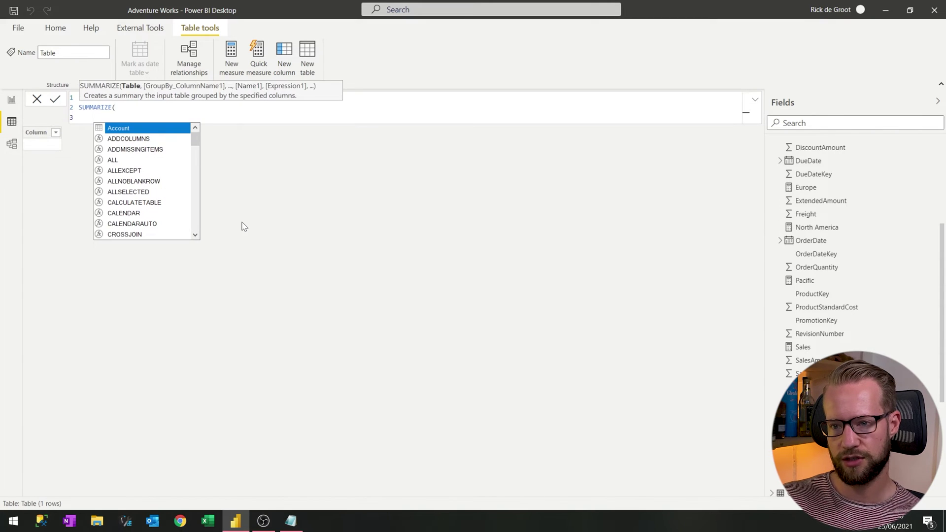
pyautogui.write("'Internet Sales',")
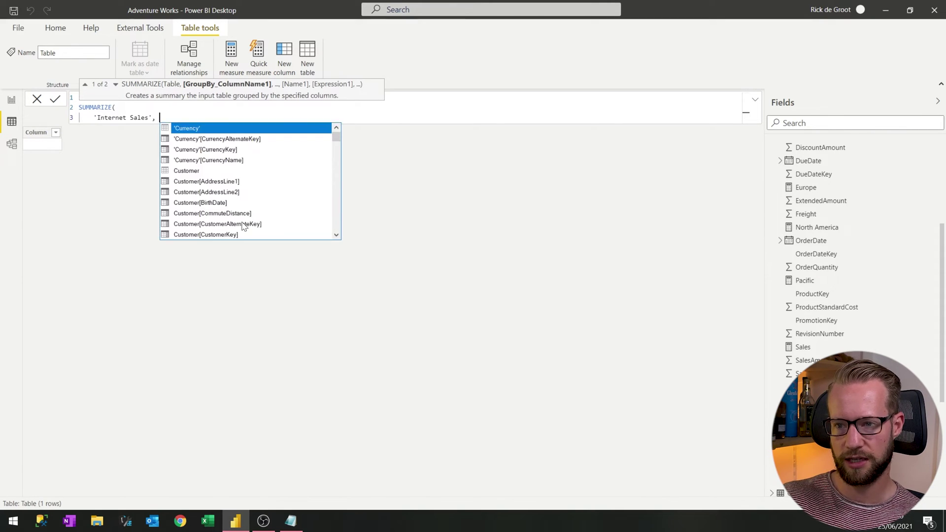
pyautogui.hotkey('shift', 'Return')
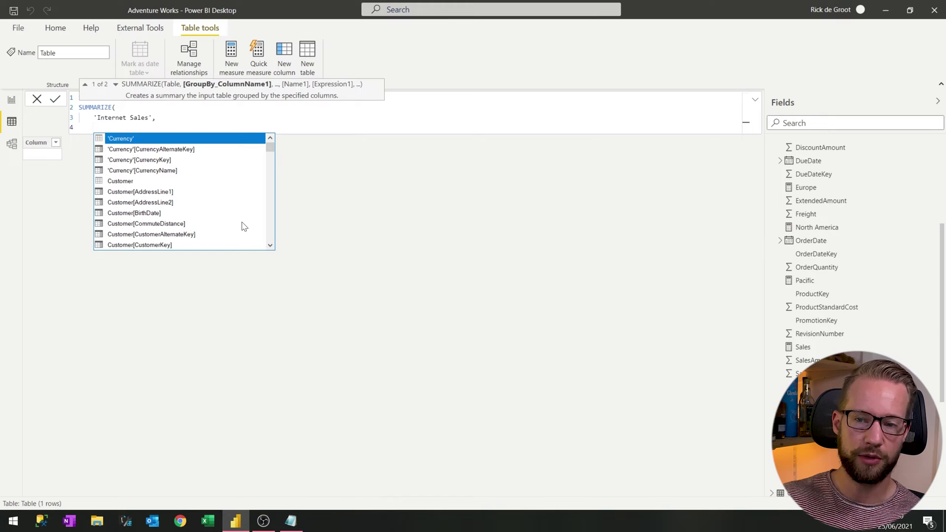
# Add OrderDateKey and ProductKey as the first two grouping columns.
pyautogui.write('order')
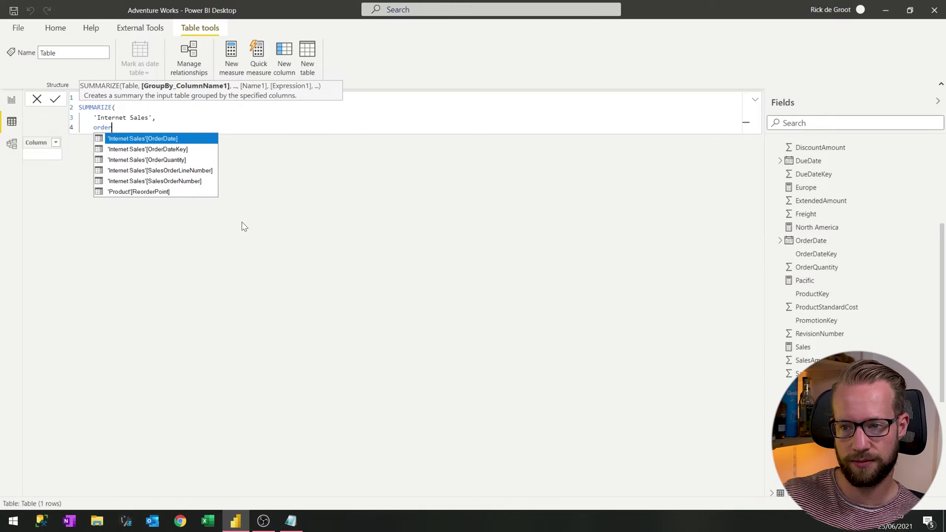
pyautogui.press('Down')
pyautogui.press('Tab')
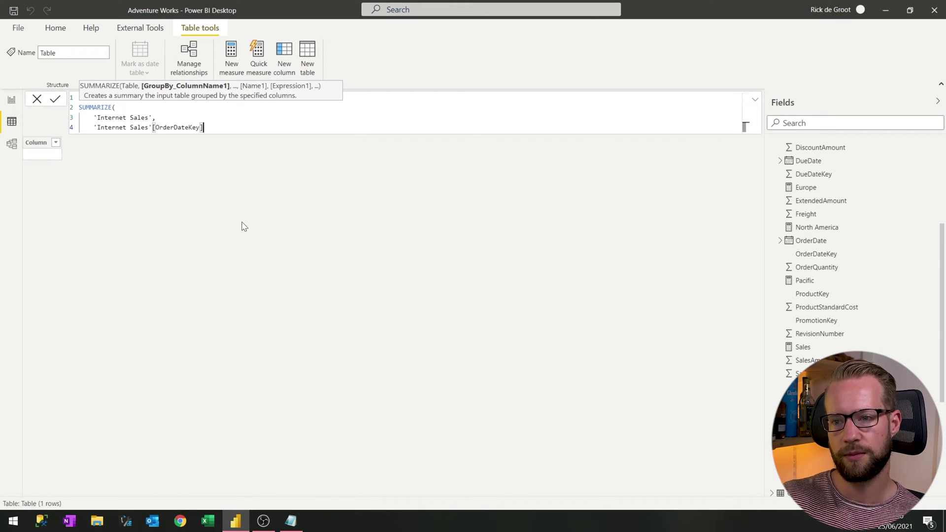
pyautogui.write(',')
pyautogui.hotkey('shift', 'Return')
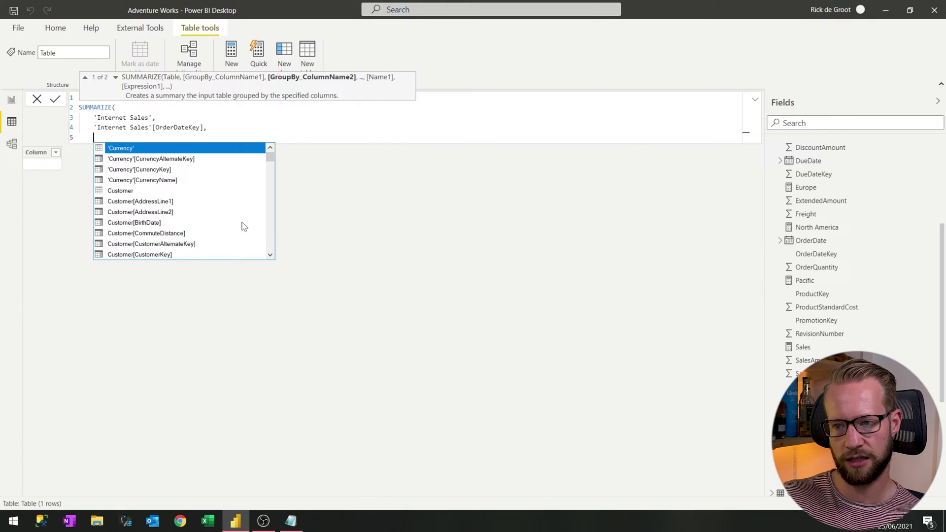
pyautogui.write('colo')
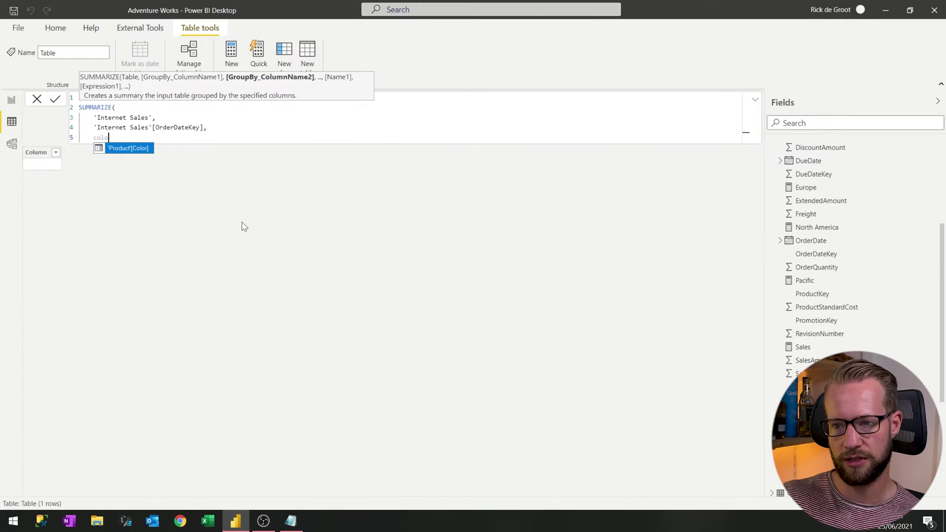
pyautogui.press('BackSpace')
pyautogui.press('BackSpace')
pyautogui.press('BackSpace')
pyautogui.press('BackSpace')
pyautogui.write('produc')
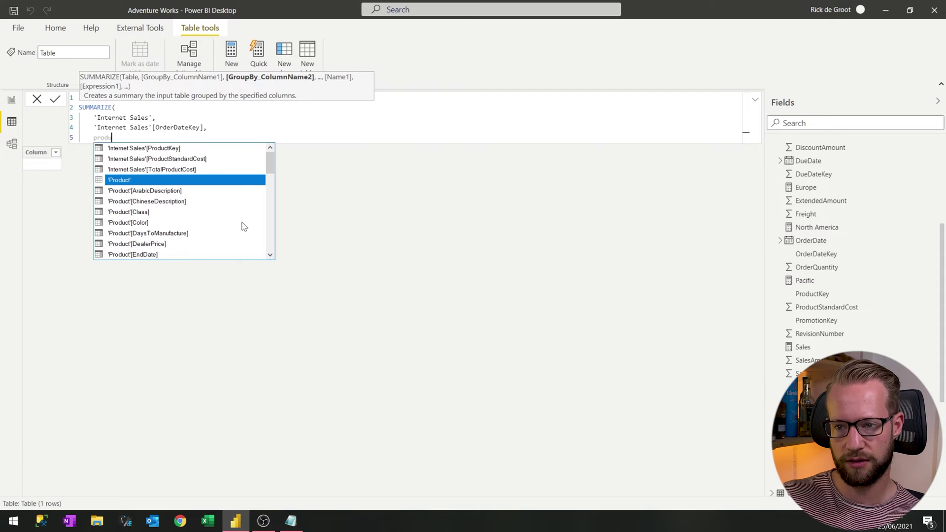
pyautogui.press('Up')
pyautogui.press('Up')
pyautogui.press('Up')
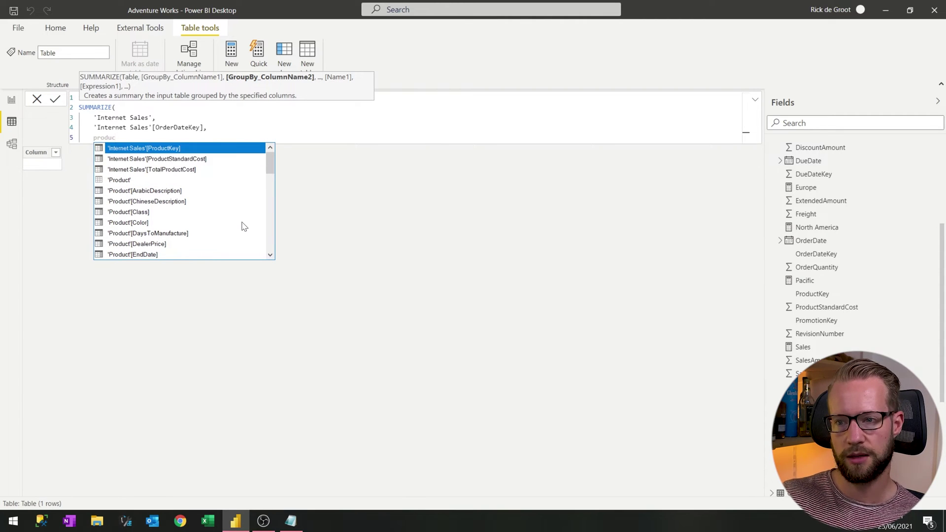
pyautogui.press('Tab')
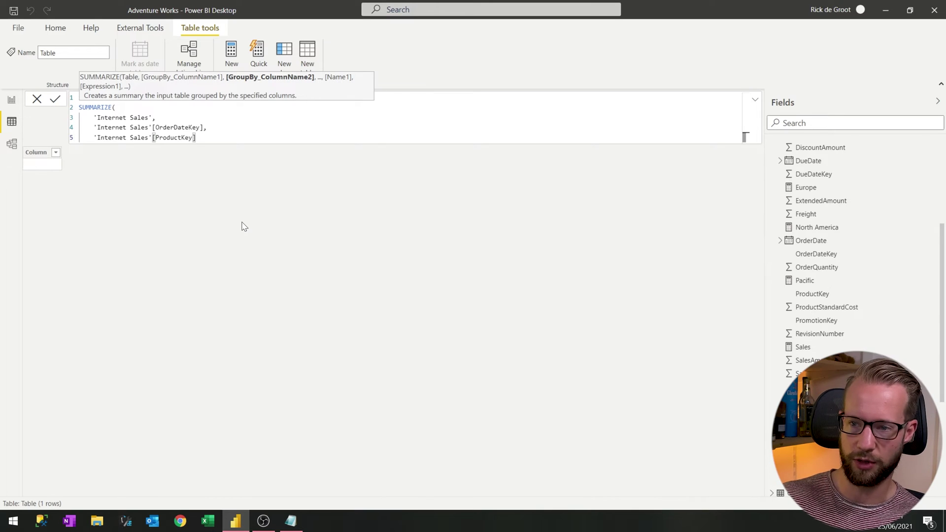
pyautogui.write(',')
# Add SalesTerritoryKey as the third grouping column, close SUMMARIZE and commit the table.
pyautogui.hotkey('shift', 'Return')
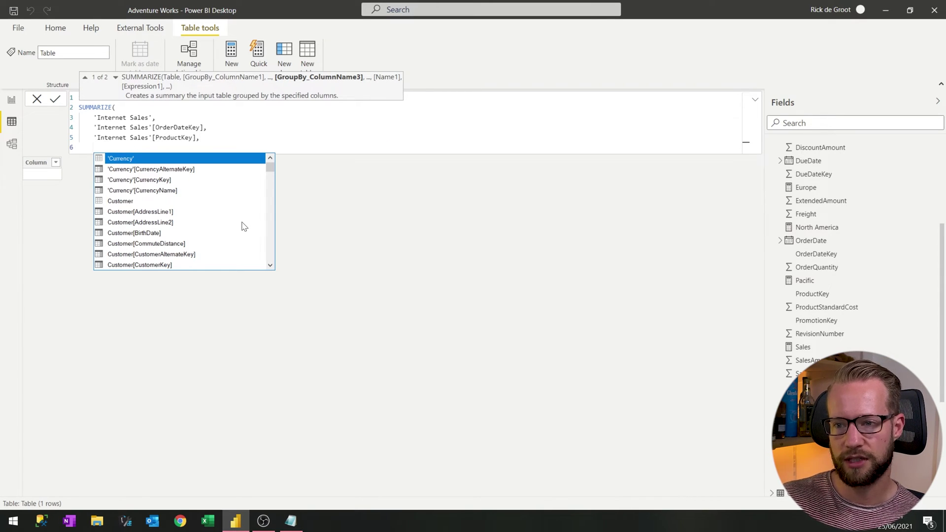
pyautogui.write('r')
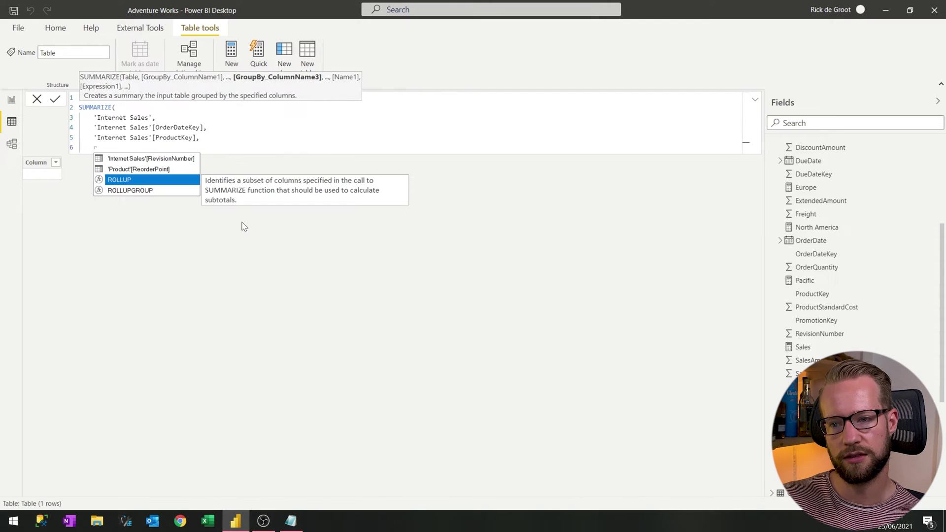
pyautogui.press('BackSpace')
pyautogui.write('terr')
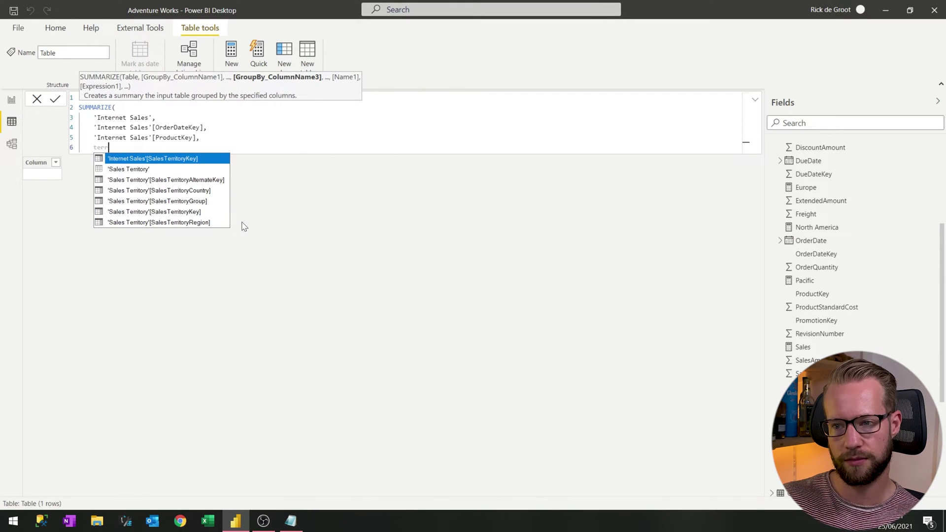
pyautogui.press('Tab')
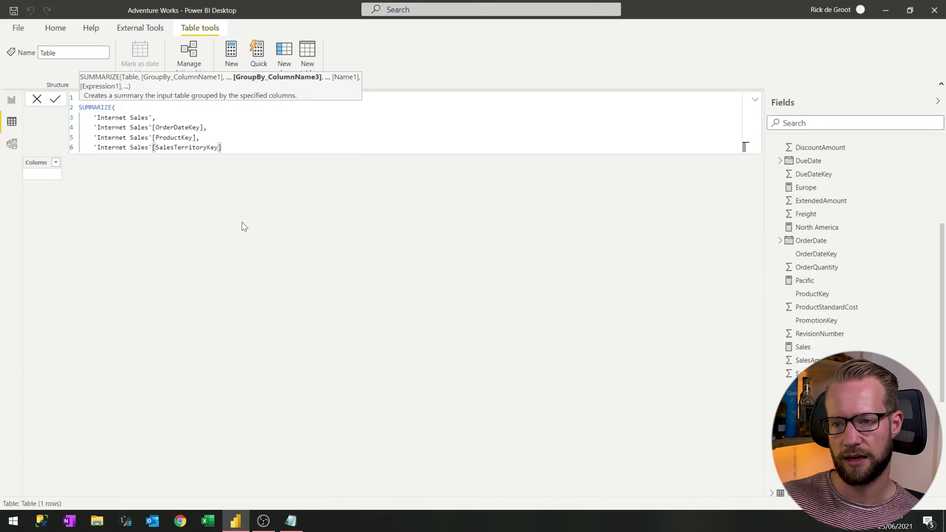
pyautogui.press('Return')
pyautogui.write(')')
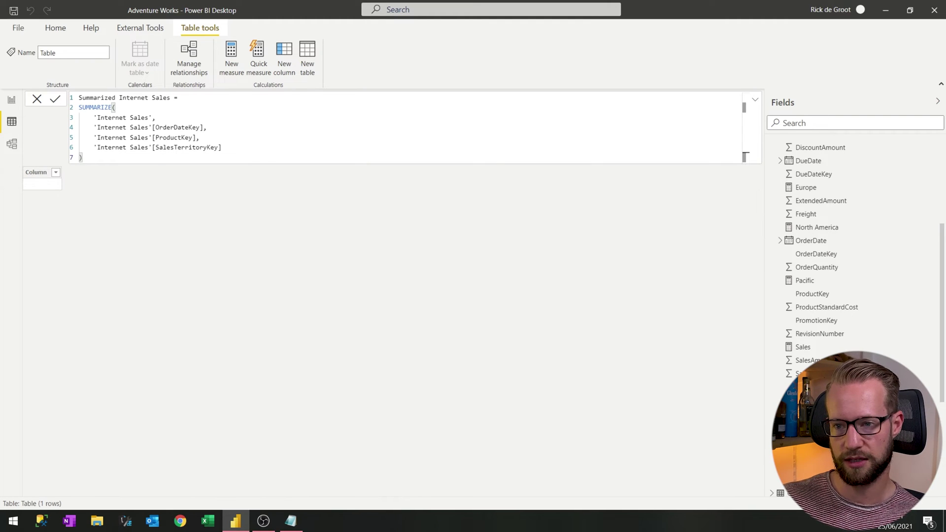
pyautogui.press('Return')
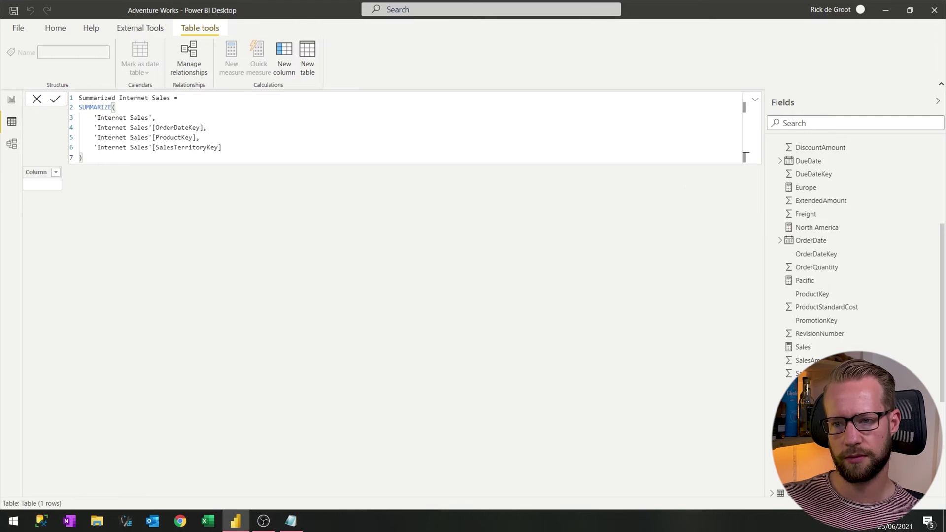
# Wrap the indented SUMMARIZE expression inside an ADDCOLUMNS call.
pyautogui.scroll(-10, 130, 235)
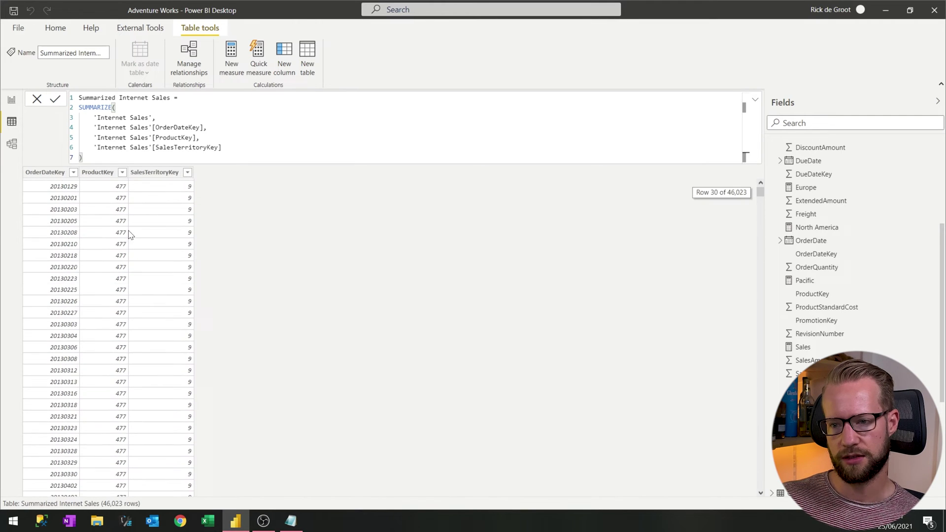
pyautogui.scroll(10, 130, 234)
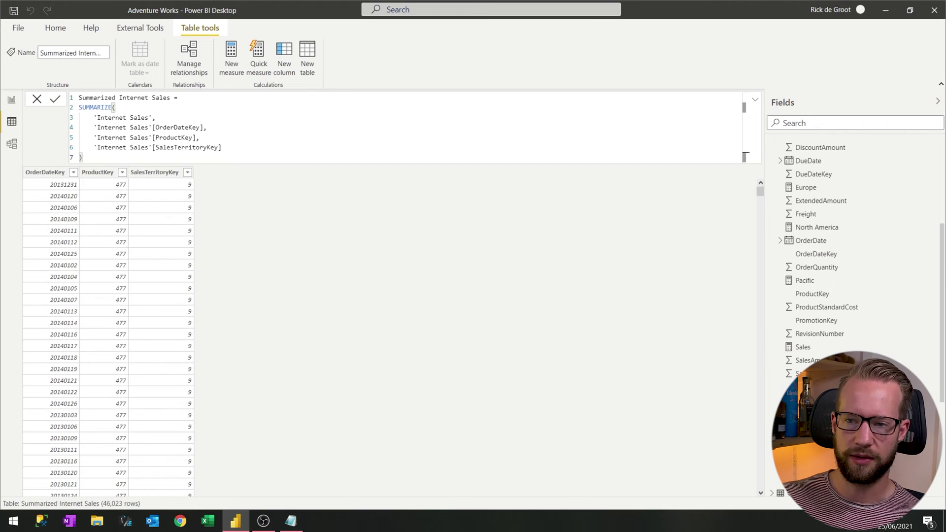
pyautogui.keyDown('shift'); pyautogui.click(78, 108); pyautogui.keyUp('shift')
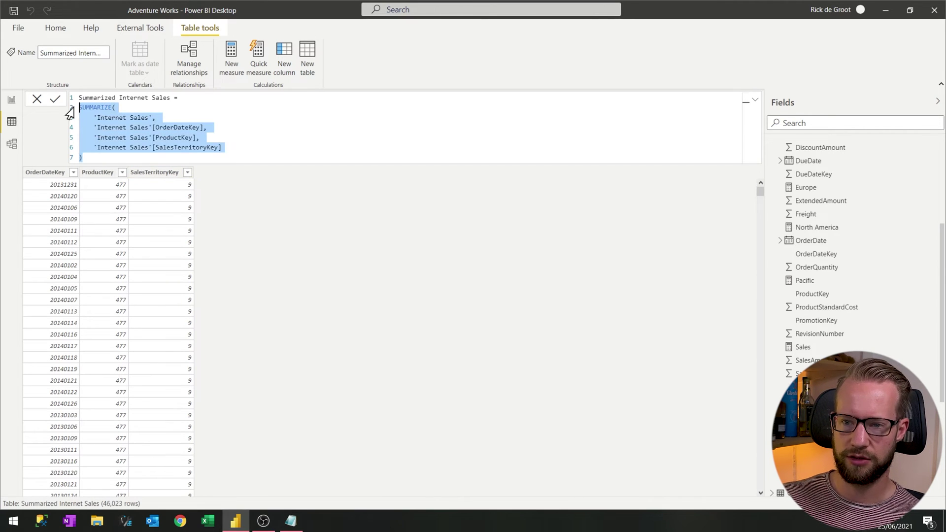
pyautogui.press('Tab')
pyautogui.click(182, 98)
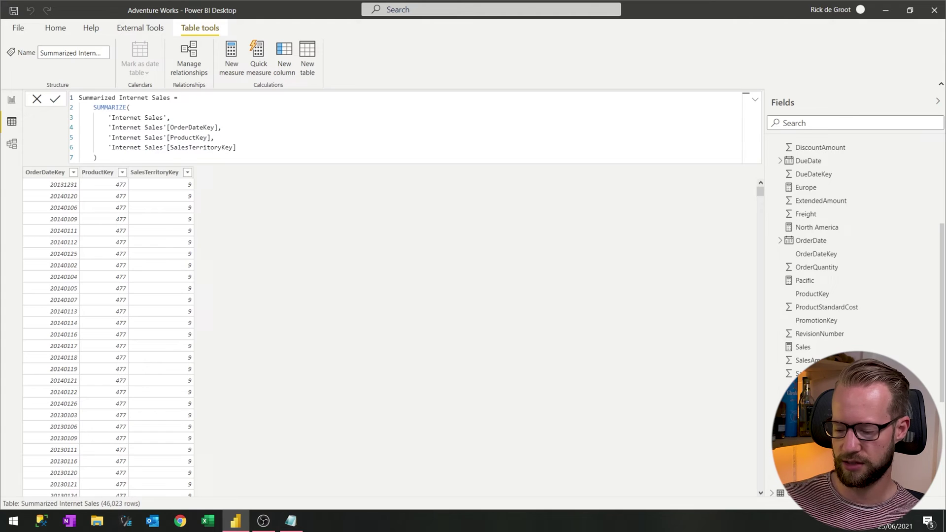
pyautogui.press('Return')
pyautogui.write('ADDC')
pyautogui.press('Tab')
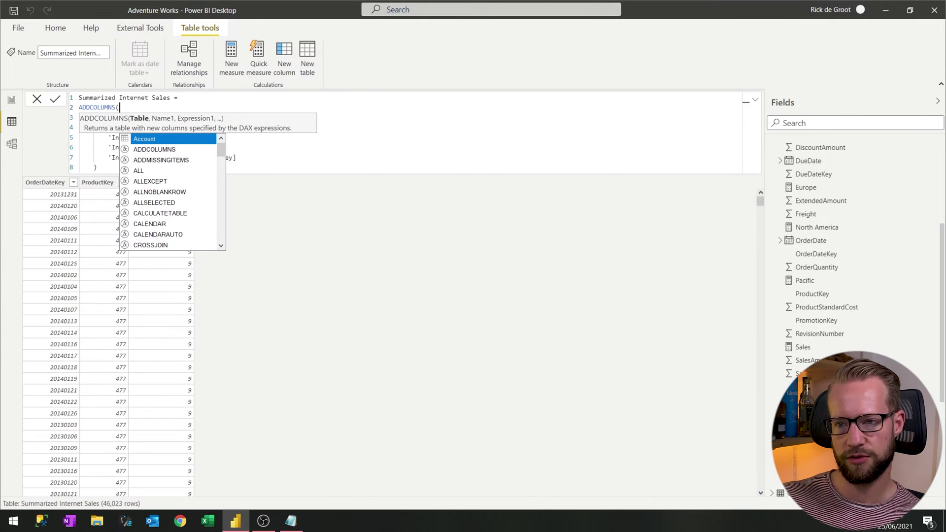
pyautogui.press('Escape')
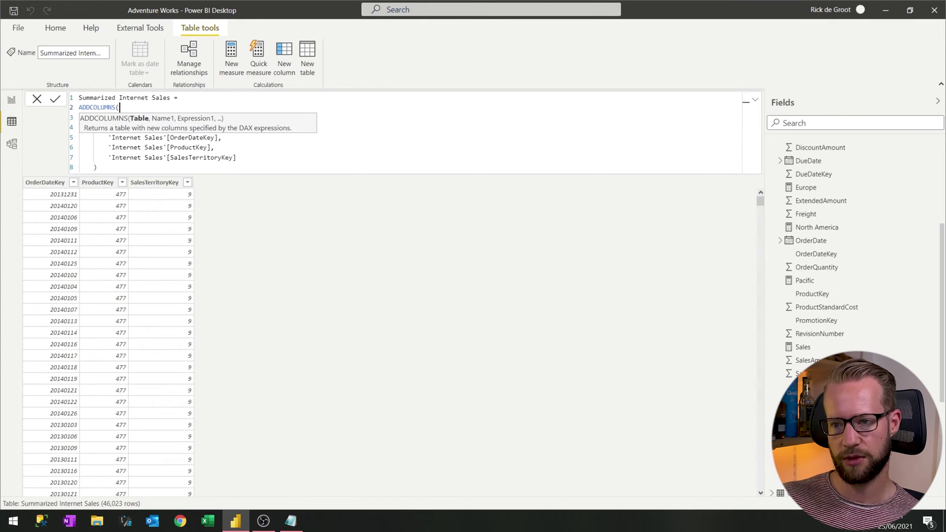
# Add a "Sales" column using the [Sales] measure and commit the table formula.
pyautogui.click(98, 167)
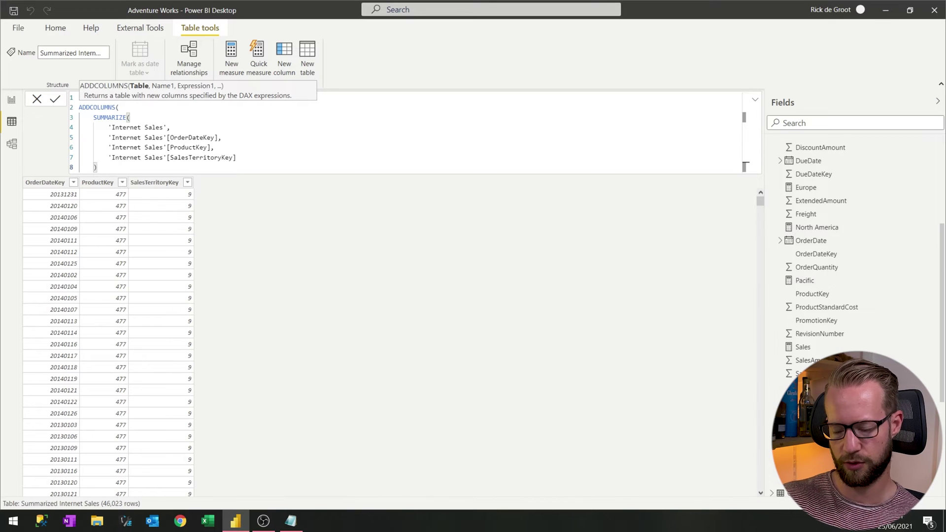
pyautogui.write(',')
pyautogui.press('Return')
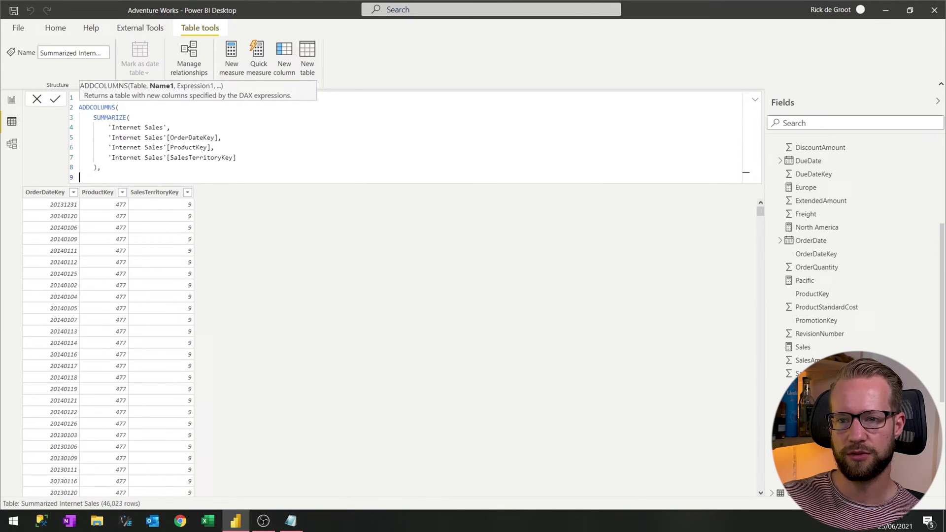
pyautogui.write('"')
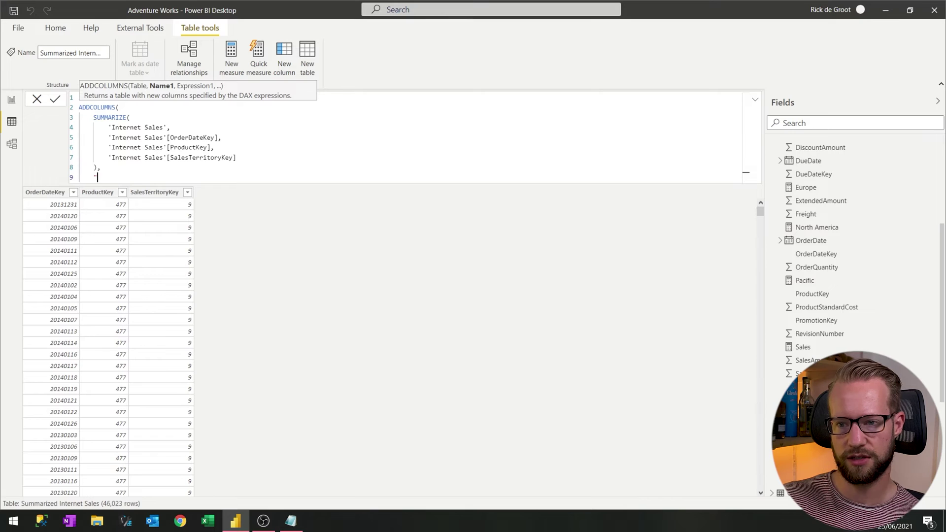
pyautogui.write('Sales", ')
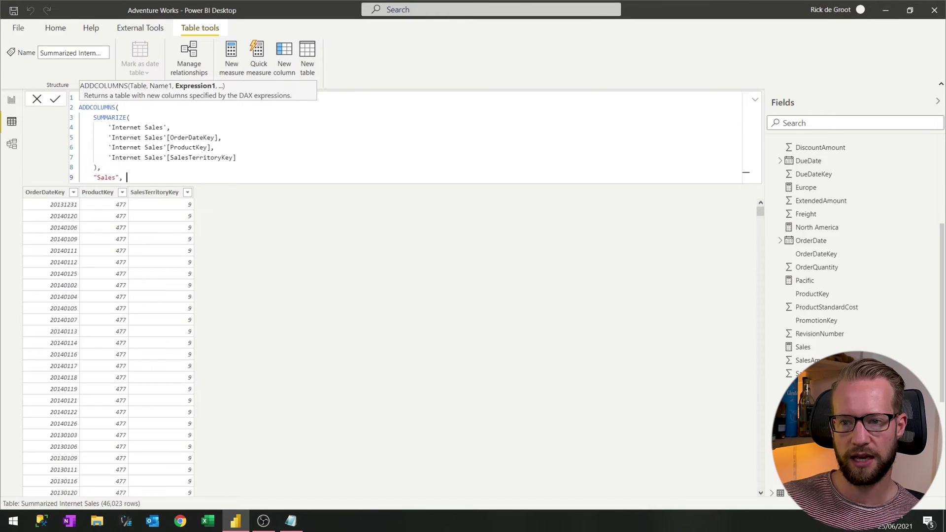
pyautogui.write('[')
pyautogui.write('sal')
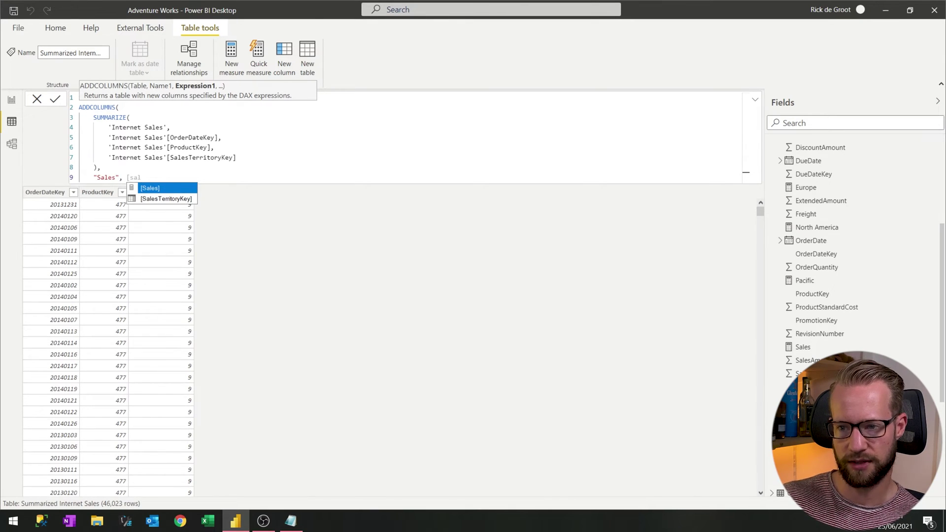
pyautogui.press('Tab')
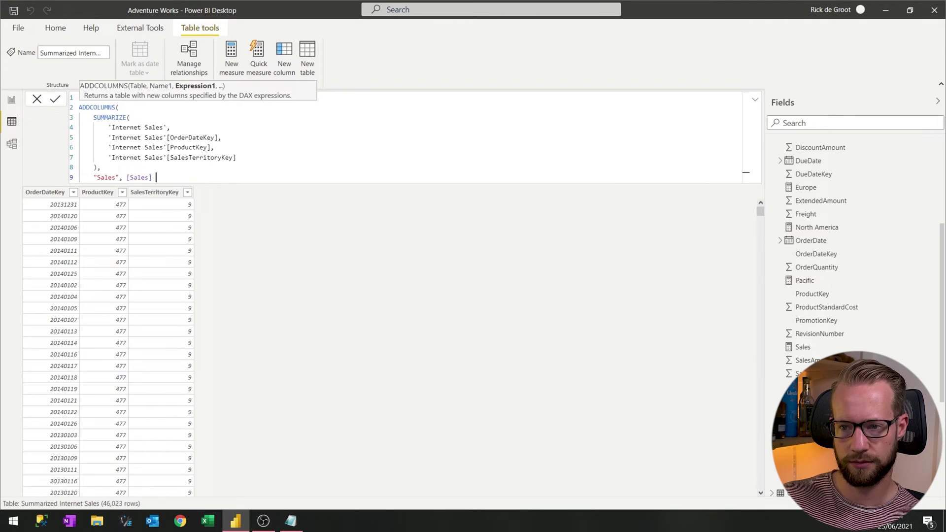
pyautogui.write(')')
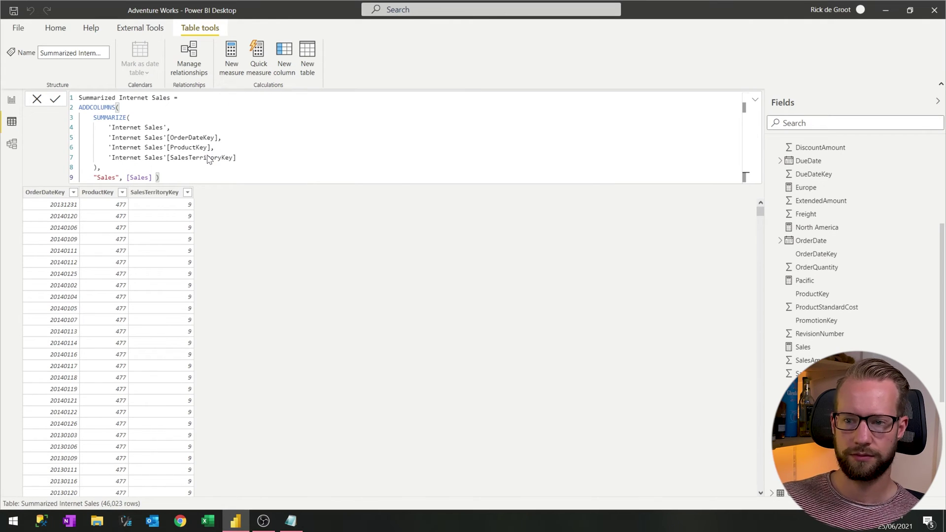
pyautogui.press('Return')
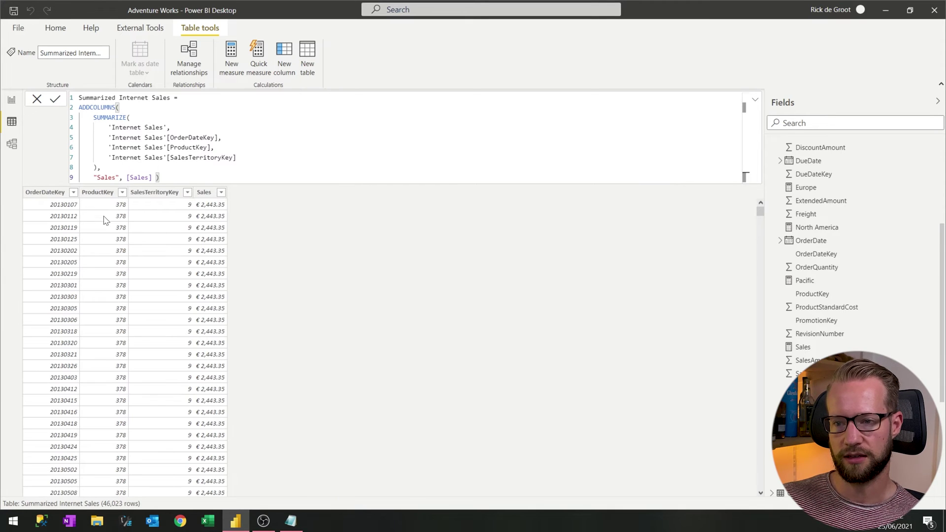
# Sort the table by OrderDateKey ascending and switch to the model diagram.
pyautogui.click(73, 192)
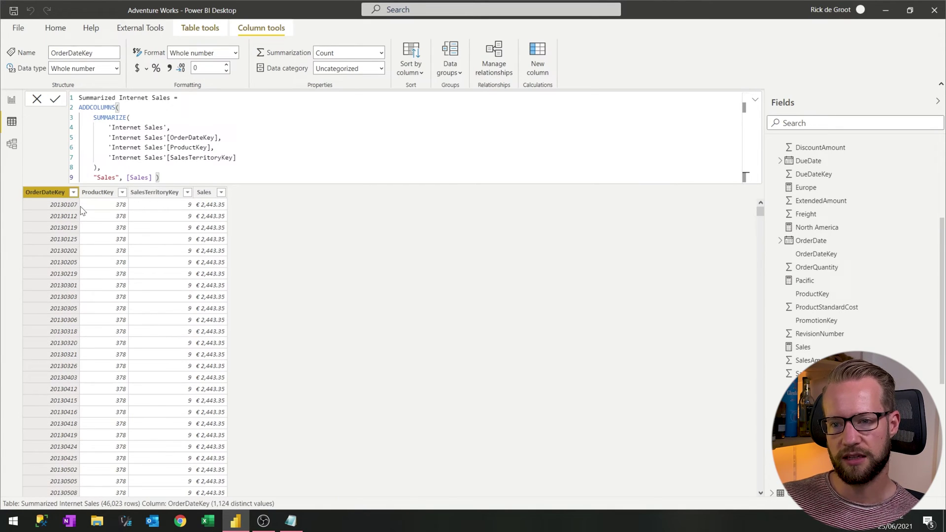
pyautogui.click(122, 11)
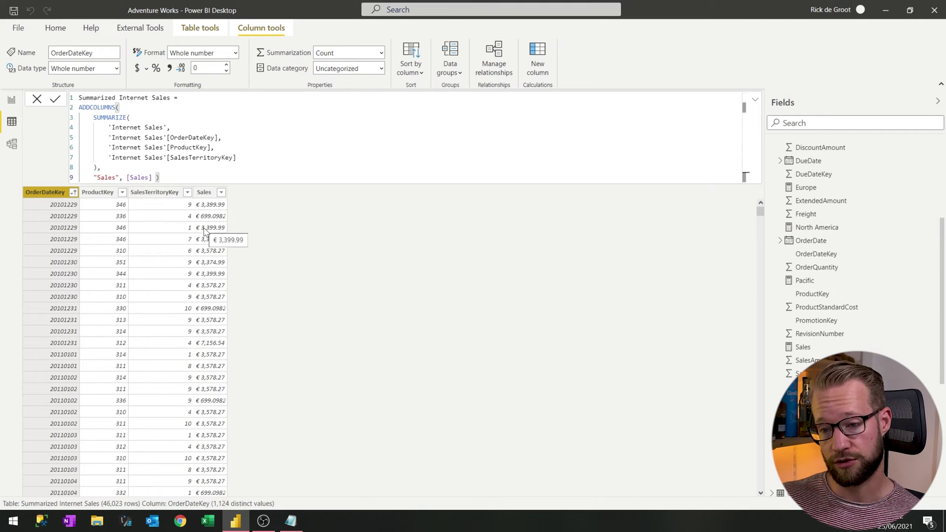
pyautogui.click(12, 145)
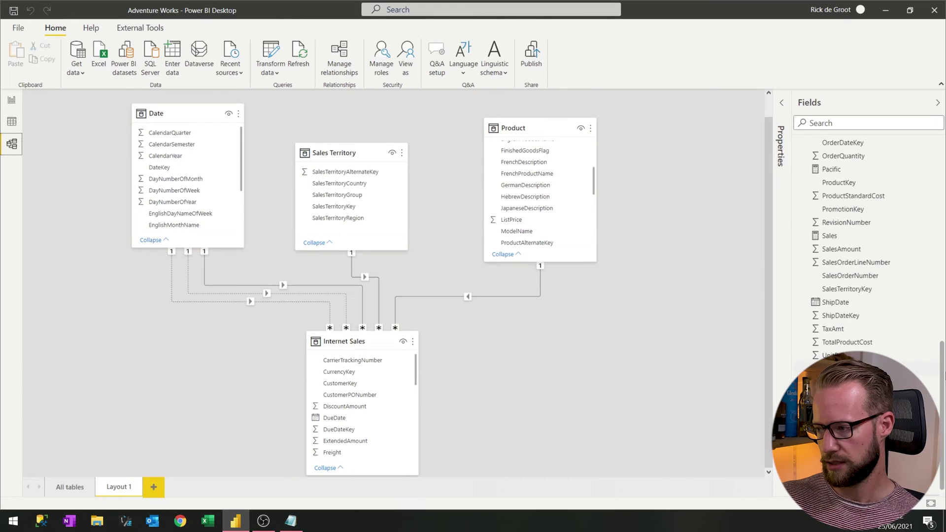
# Place Summarized Internet Sales on the diagram; relate Product on ProductKey and Date DateKey to OrderDateKey.
pyautogui.scroll(-1, 858, 370)
pyautogui.moveTo(828, 368); pyautogui.dragTo(482, 340)
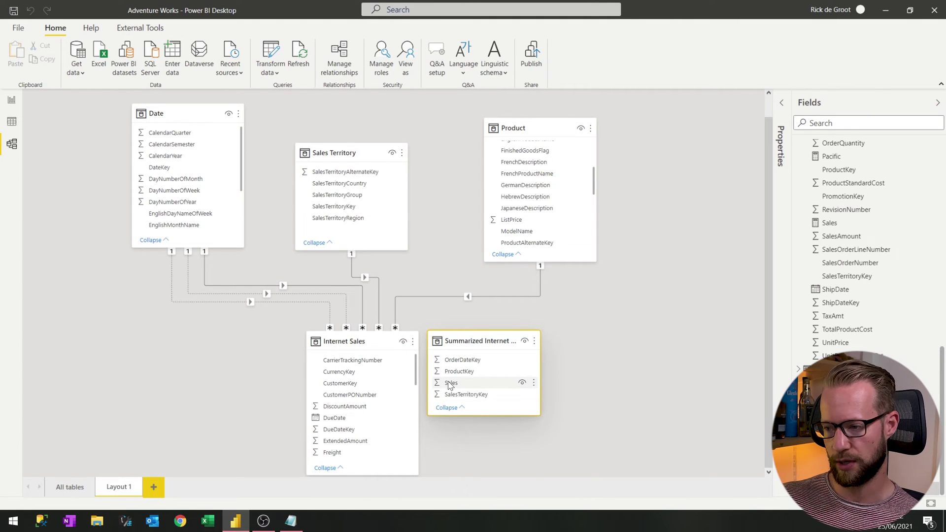
pyautogui.click(466, 373)
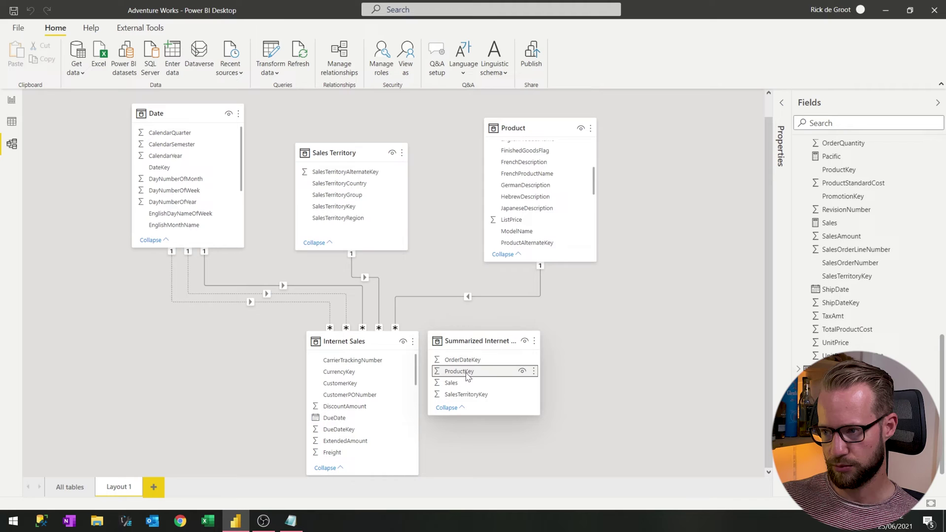
pyautogui.scroll(-3, 562, 188)
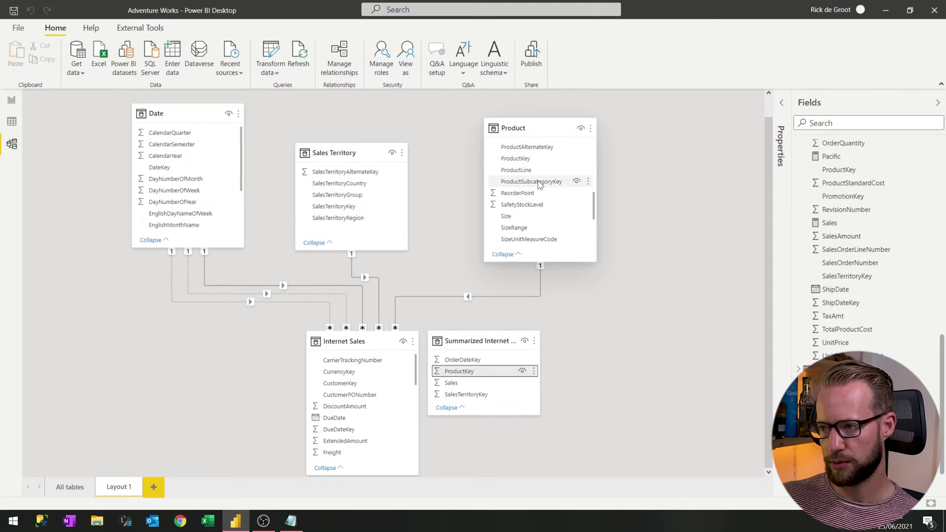
pyautogui.moveTo(515, 158); pyautogui.dragTo(470, 377)
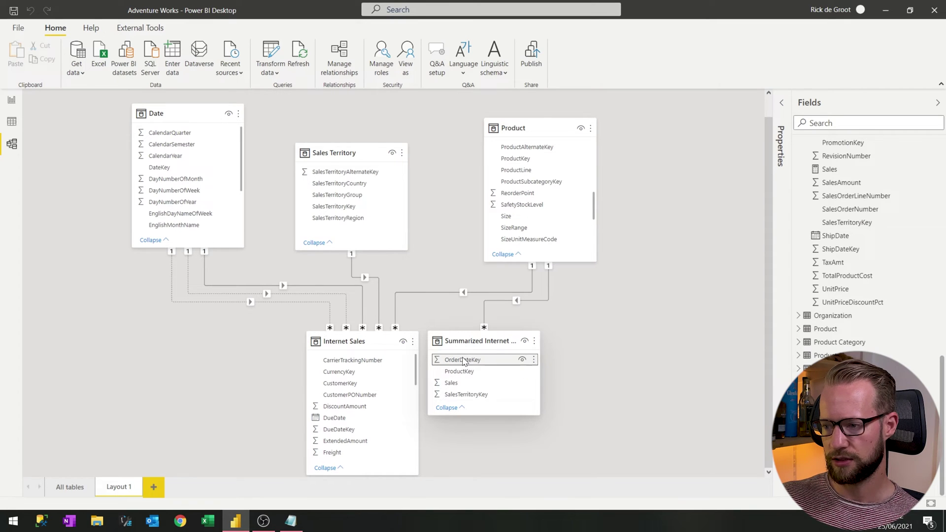
pyautogui.scroll(1, 209, 181)
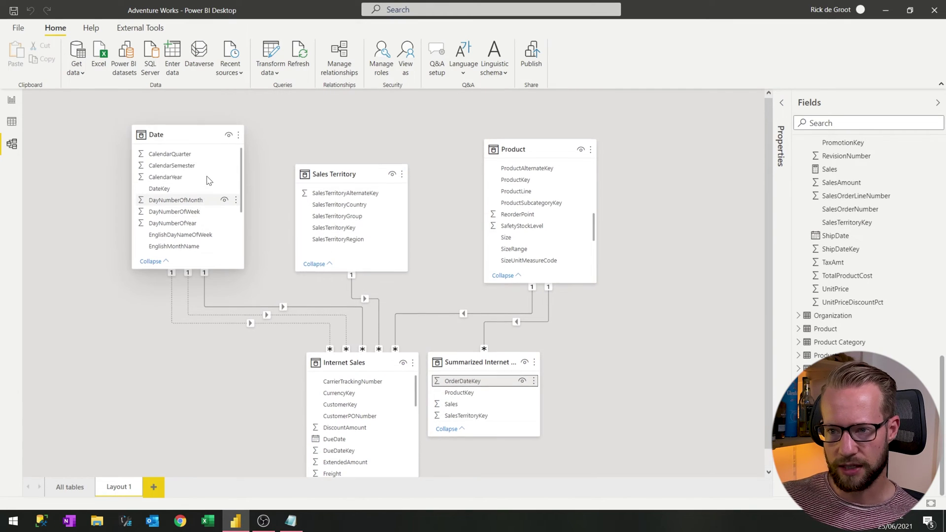
pyautogui.moveTo(168, 189); pyautogui.dragTo(498, 387)
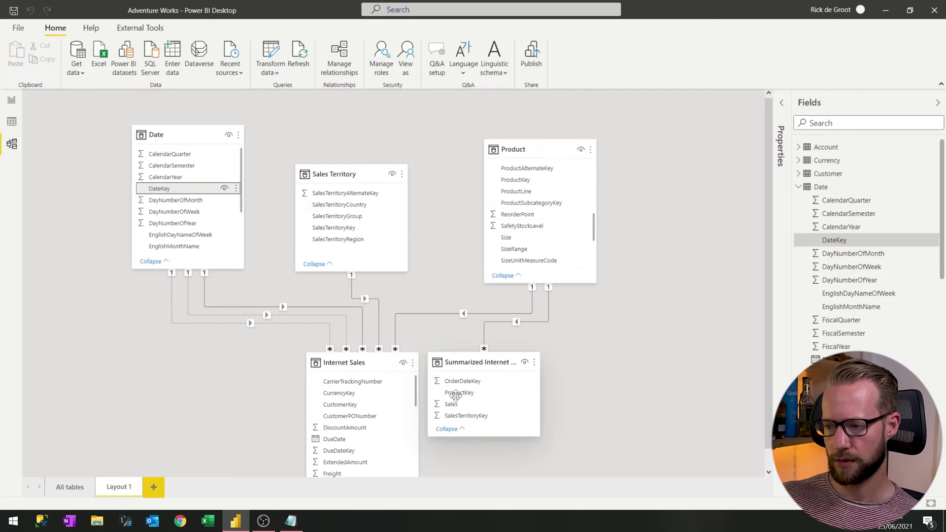
pyautogui.moveTo(454, 394); pyautogui.dragTo(483, 361)
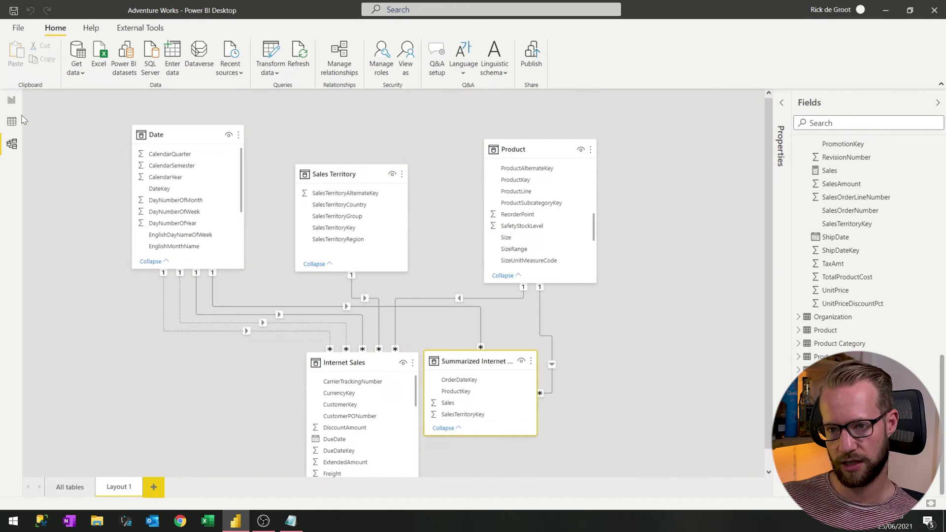
# Return to the report page and browse the tables in the Fields pane.
pyautogui.click(12, 100)
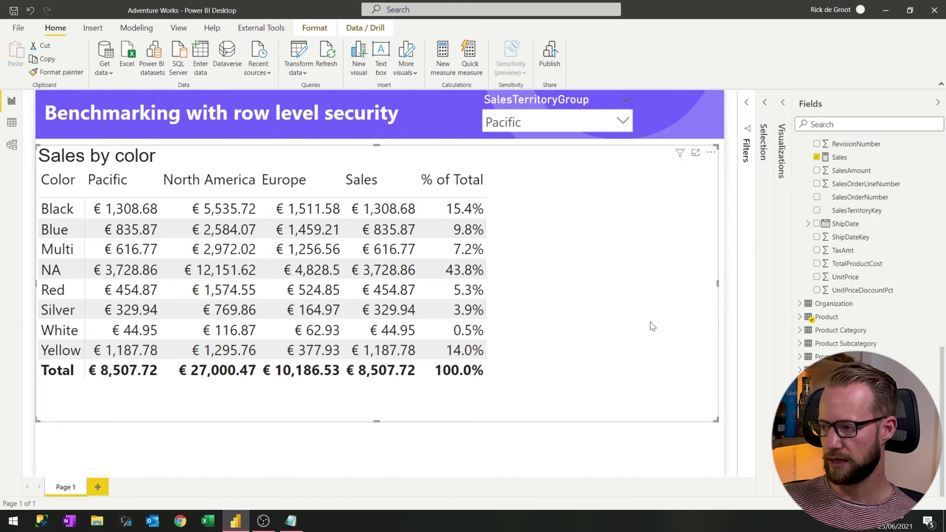
pyautogui.scroll(10, 819, 291)
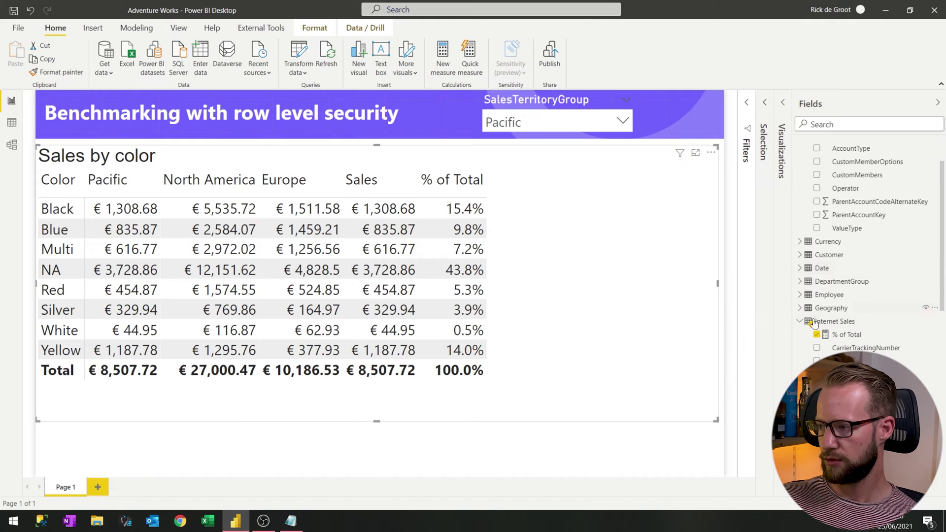
pyautogui.click(799, 322)
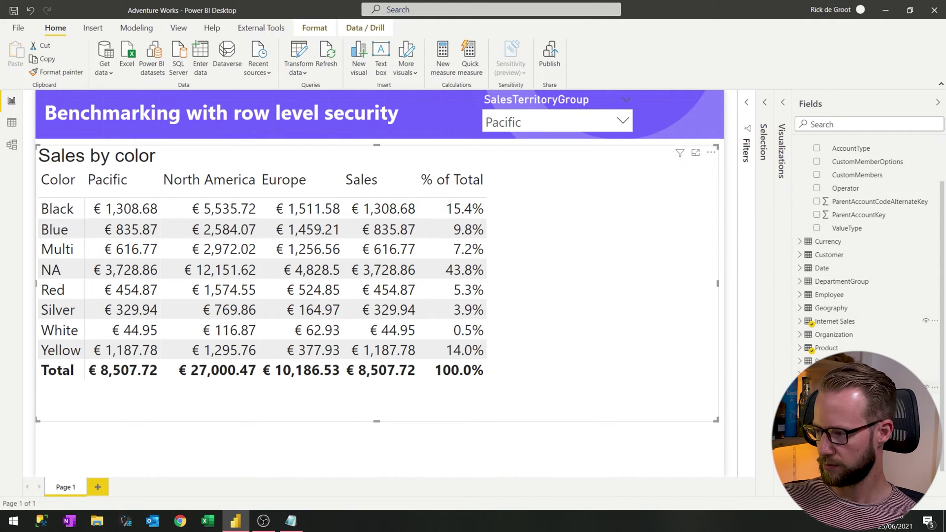
pyautogui.scroll(2, 872, 256)
pyautogui.scroll(-3, 872, 256)
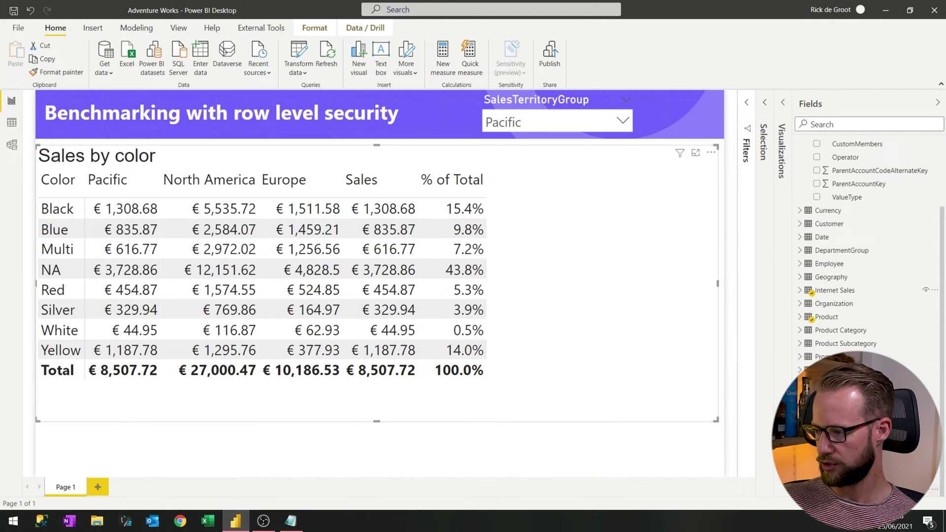
pyautogui.scroll(-2, 873, 290)
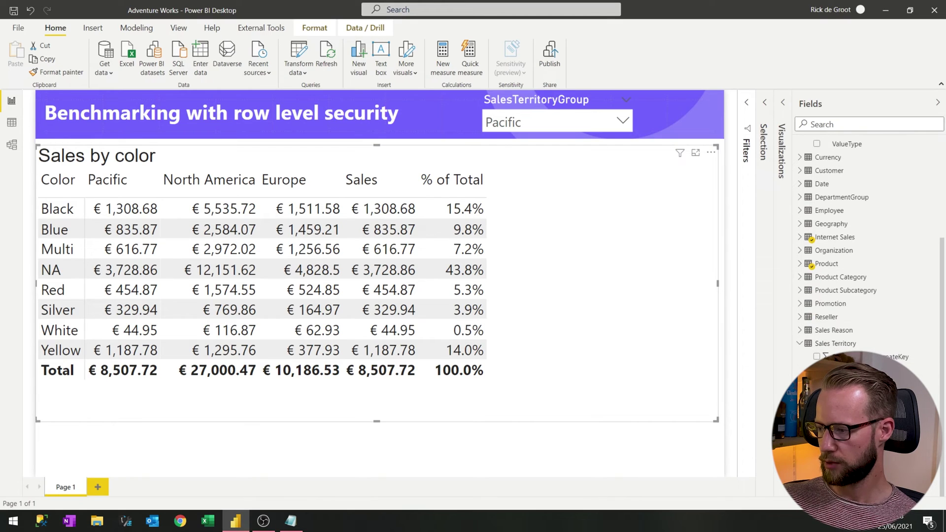
pyautogui.rightClick(847, 455)
pyautogui.press('Escape')
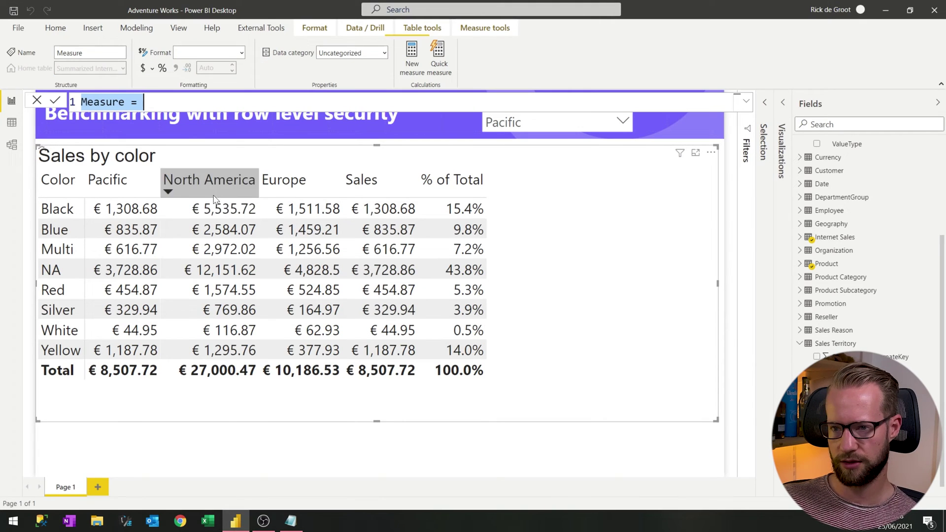
# Begin Total Sales - Benchmark = CALCULATE(SUM('Summarized Internet Sales'[Sales]), …).
pyautogui.write('Tota')
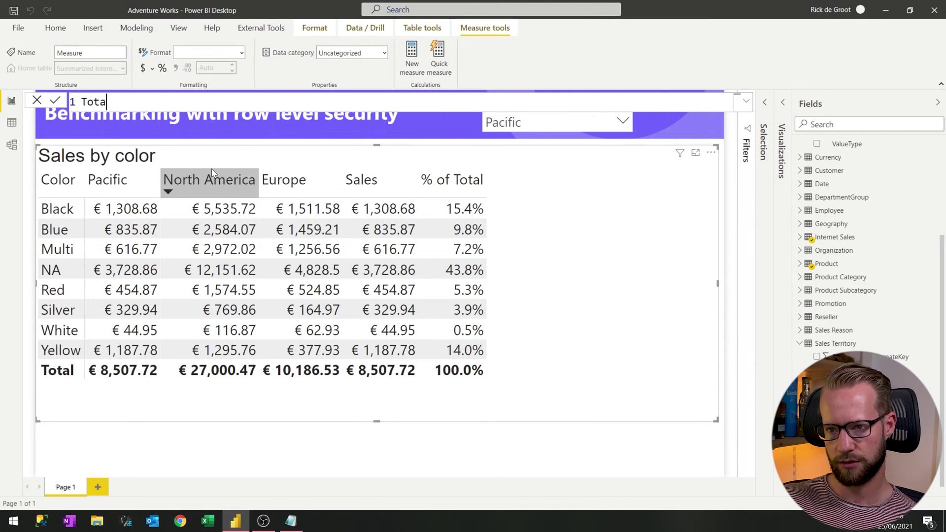
pyautogui.write('l Sales - Benc')
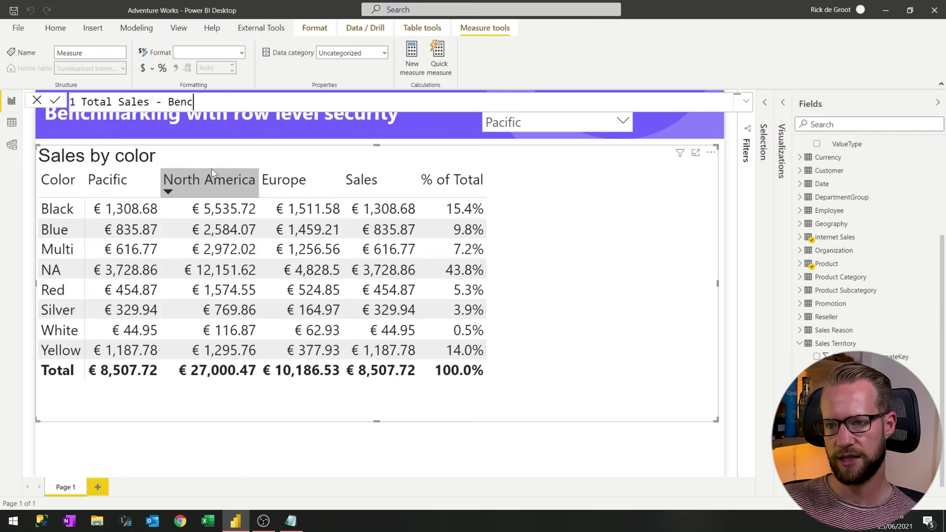
pyautogui.write('hmark =')
pyautogui.hotkey('shift', 'Return')
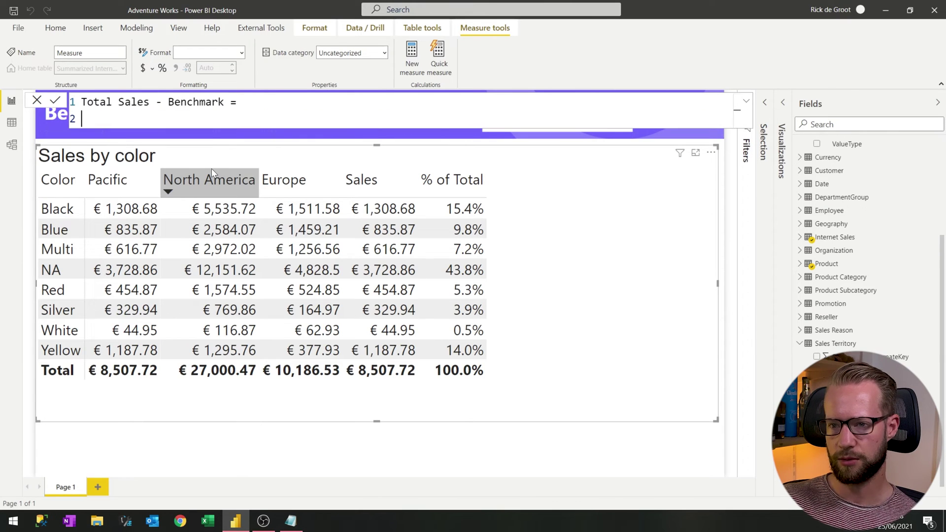
pyautogui.write('calc')
pyautogui.press('Tab')
pyautogui.hotkey('shift', 'Return')
pyautogui.press('Tab')
pyautogui.write('s')
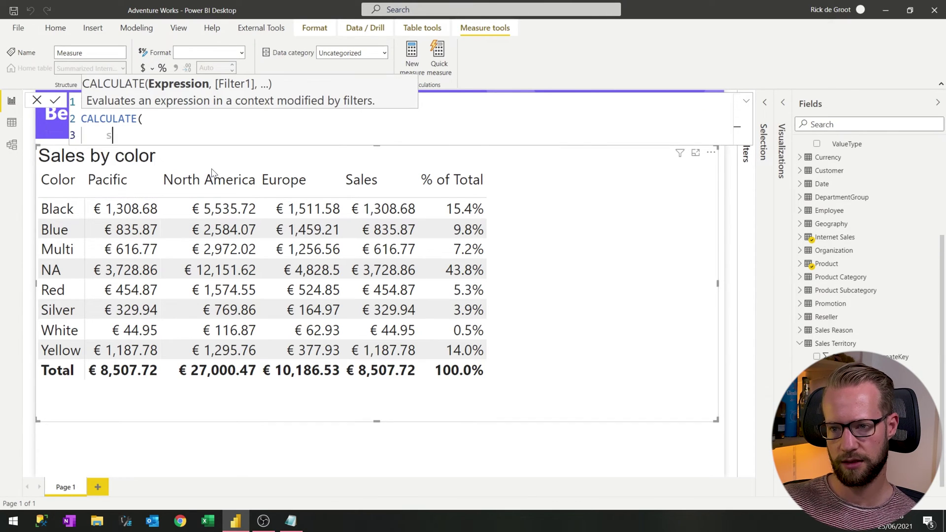
pyautogui.write('um')
pyautogui.press('Tab')
pyautogui.write('sal')
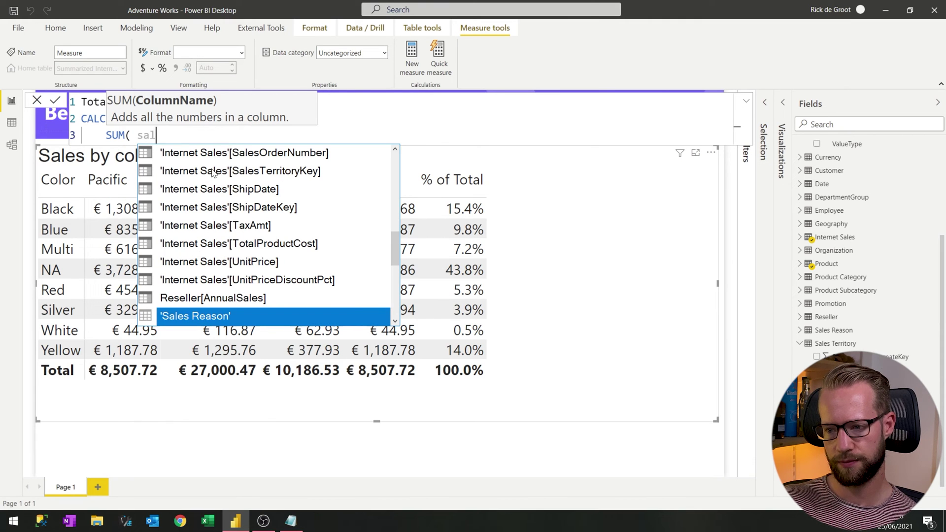
pyautogui.write('es')
pyautogui.press('BackSpace')
pyautogui.press('BackSpace')
pyautogui.press('BackSpace')
pyautogui.press('BackSpace')
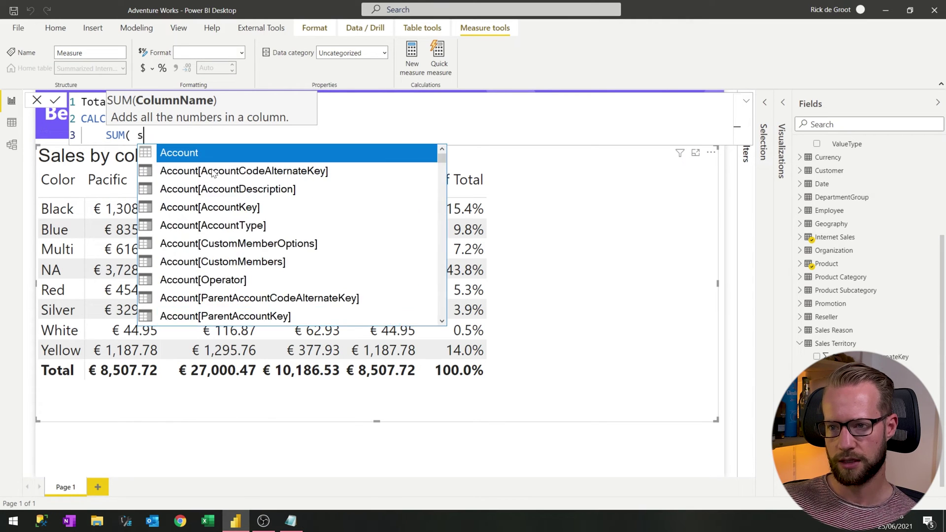
pyautogui.write('ummari')
pyautogui.press('Down')
pyautogui.press('Down')
pyautogui.press('Down')
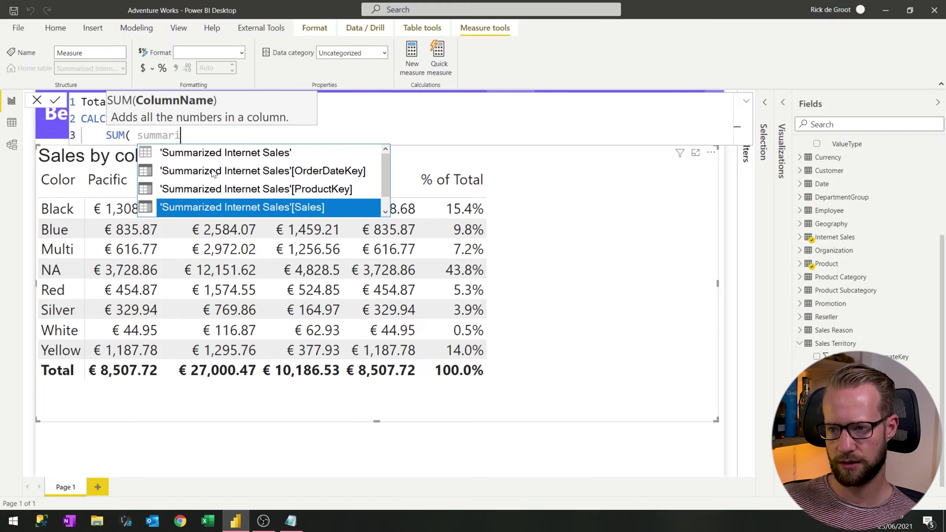
pyautogui.press('Tab')
pyautogui.write('),')
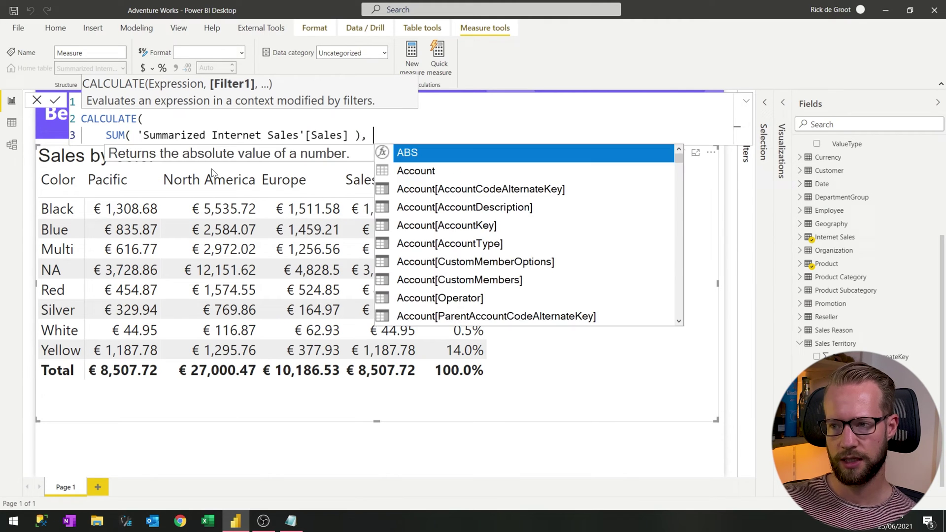
# Start the filter argument with 'Summarized Internet Sales'[SalesTerritoryKey].
pyautogui.press('Return')
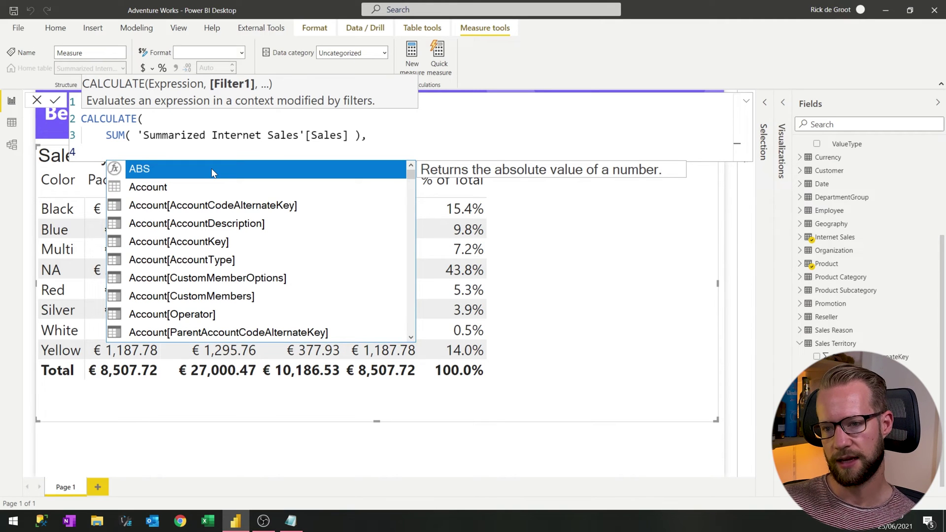
pyautogui.write('NOT')
pyautogui.press('BackSpace')
pyautogui.press('BackSpace')
pyautogui.press('BackSpace')
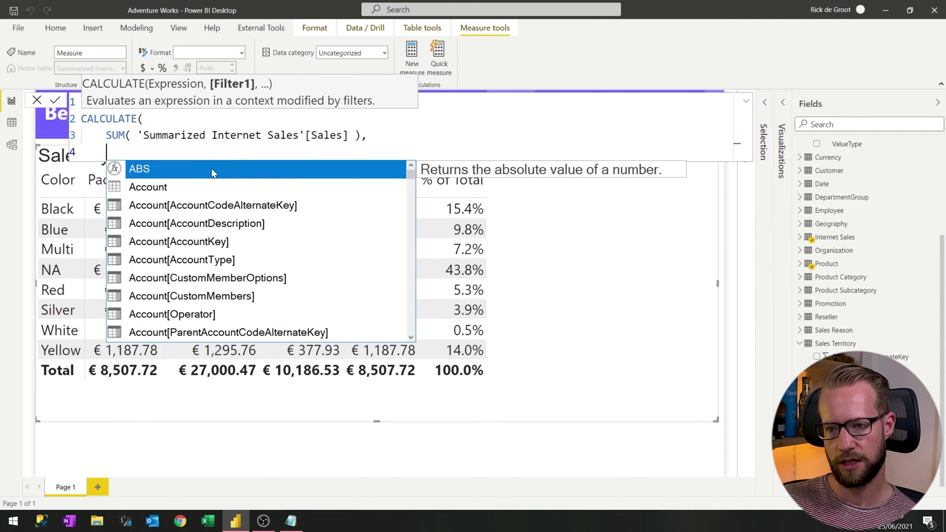
pyautogui.write('summ')
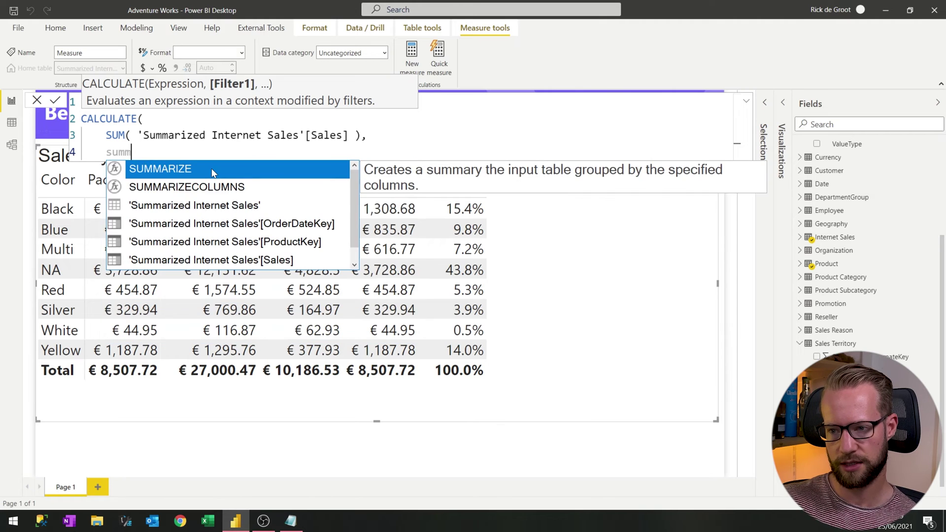
pyautogui.press('Down')
pyautogui.press('Down')
pyautogui.press('Down')
pyautogui.press('Down')
pyautogui.press('Down')
pyautogui.press('Up')
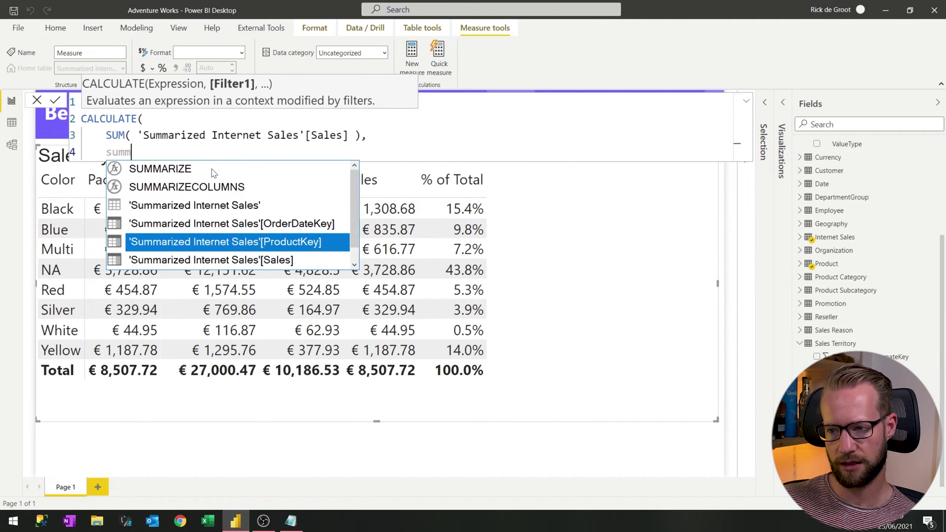
pyautogui.press('Down')
pyautogui.press('Down')
pyautogui.press('Tab')
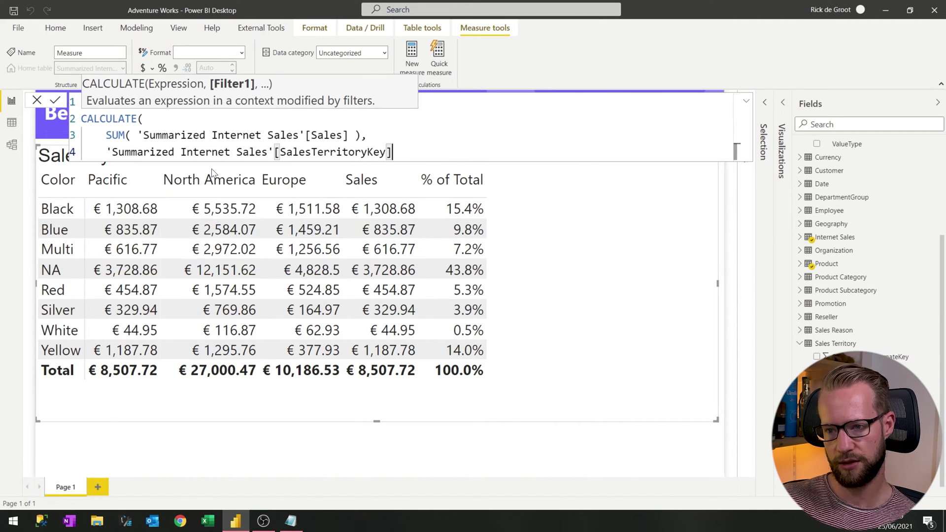
# Finish the filter as IN VALUES('Sales Territory'[SalesTerritoryKey]), close CALCULATE and commit.
pyautogui.write('IN')
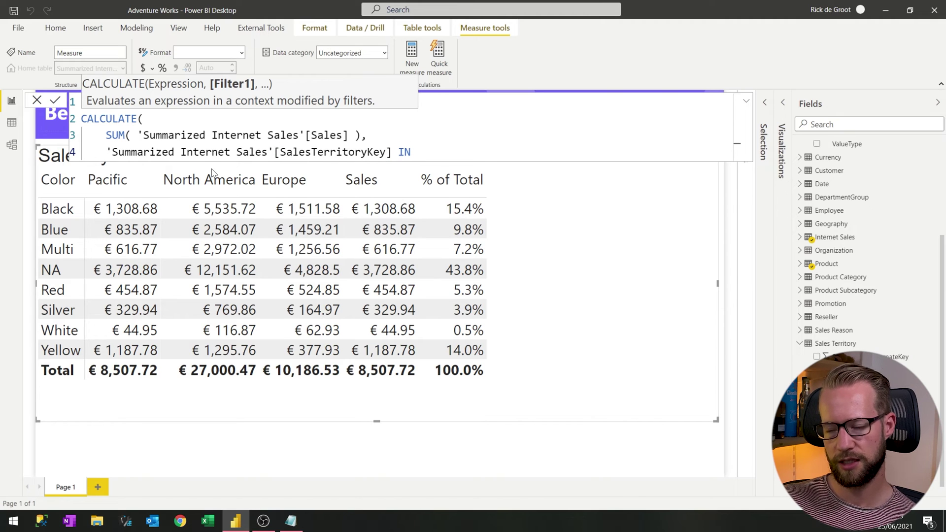
pyautogui.write(' VALUES(')
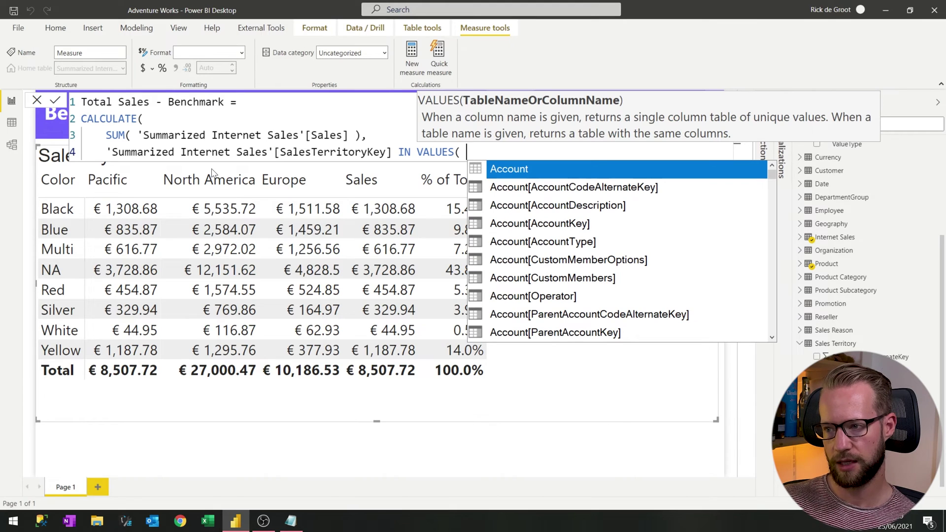
pyautogui.write(' terri')
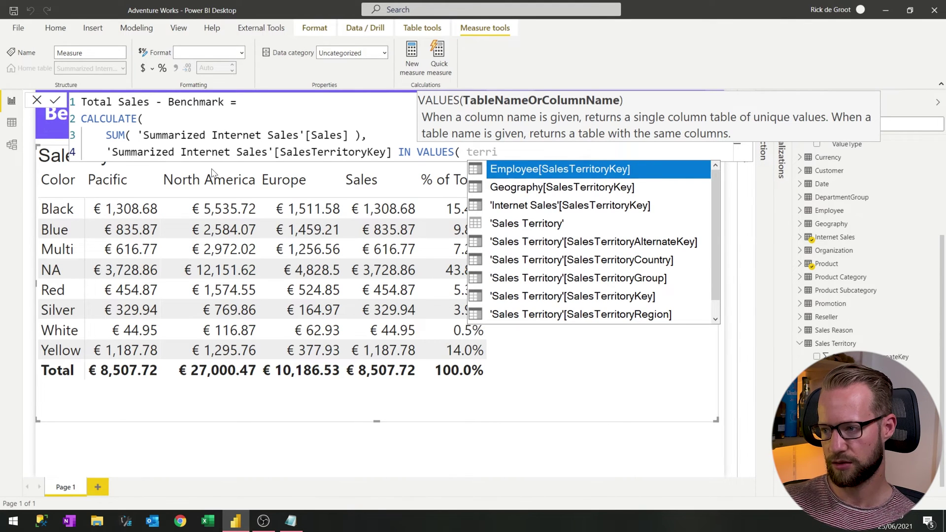
pyautogui.press('Down')
pyautogui.press('Down')
pyautogui.press('Down')
pyautogui.press('Down')
pyautogui.press('Down')
pyautogui.press('Down')
pyautogui.press('Down')
pyautogui.press('Down')
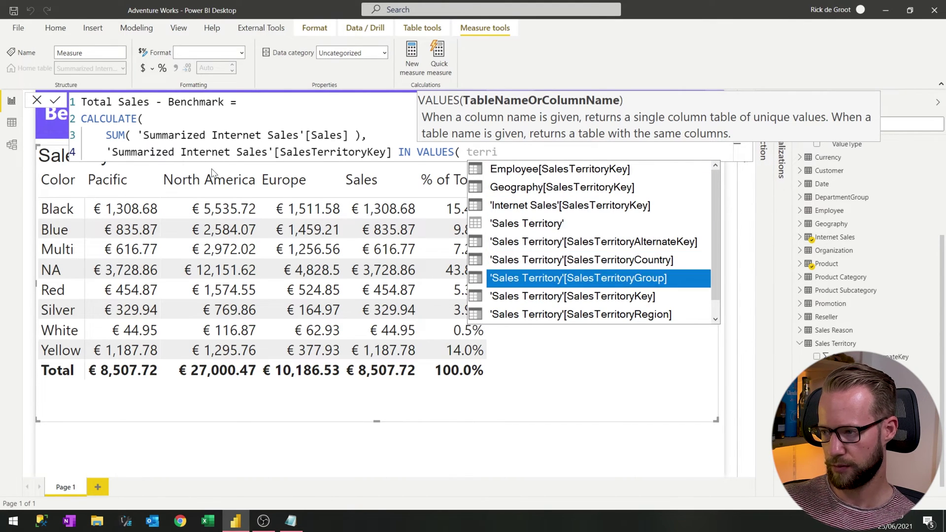
pyautogui.press('Down')
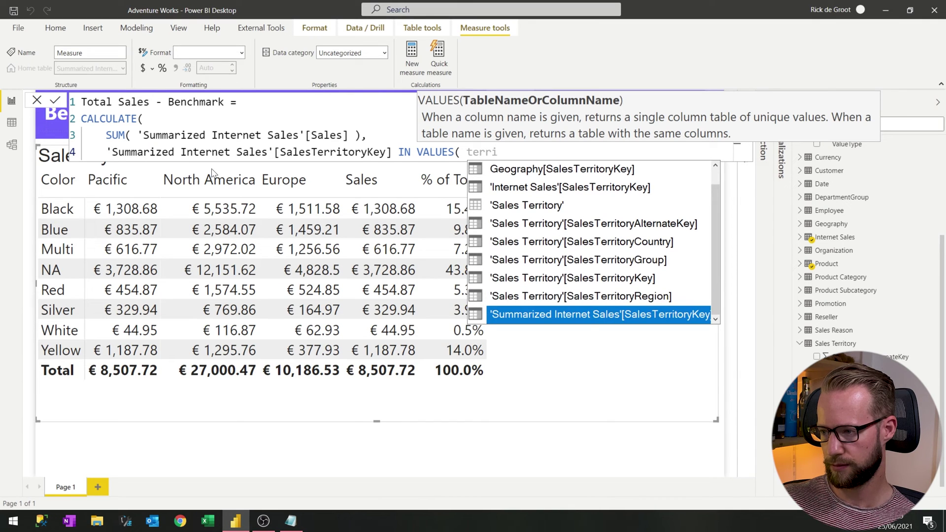
pyautogui.press('Up')
pyautogui.press('Up')
pyautogui.press('Up')
pyautogui.press('Up')
pyautogui.press('Down')
pyautogui.press('Down')
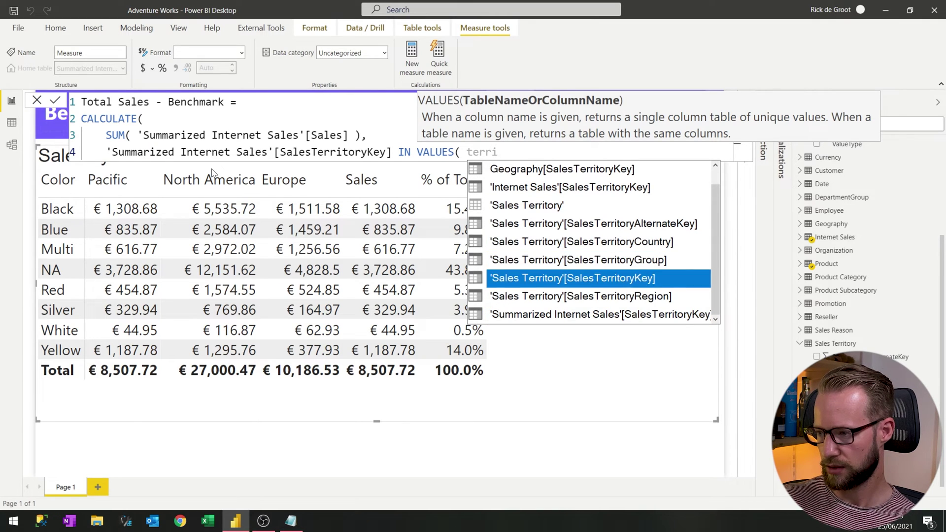
pyautogui.press('Tab')
pyautogui.write(')')
pyautogui.hotkey('shift', 'Return')
pyautogui.write(')')
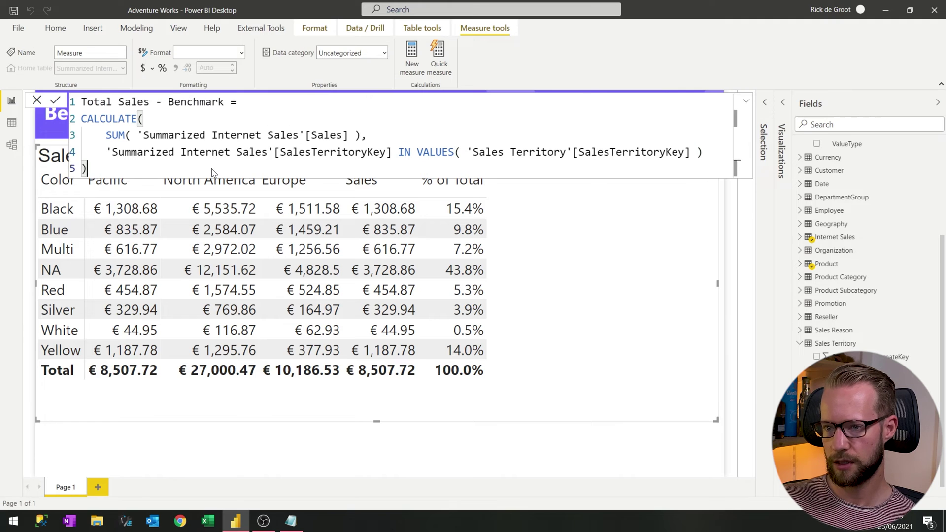
pyautogui.press('Return')
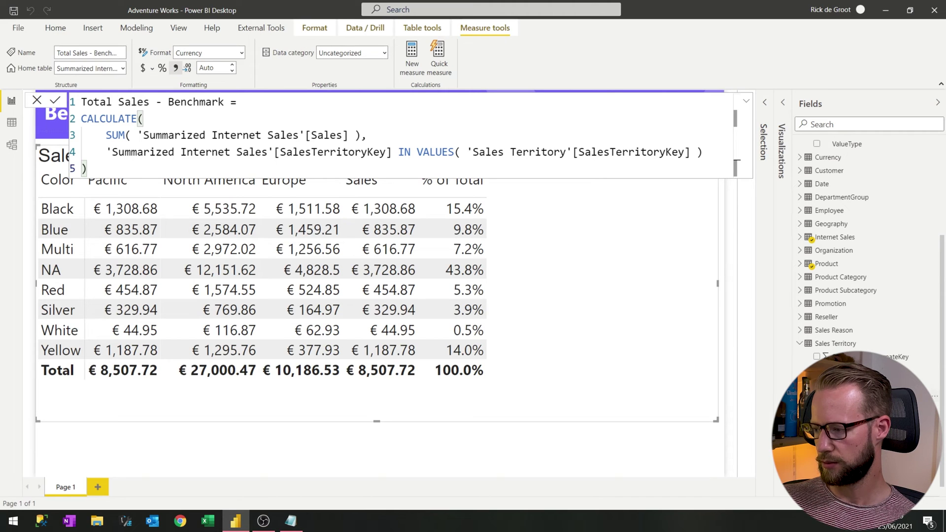
# Try the Europe, NA, North America and Pacific slicer values, then undo an accidental matrix deletion.
pyautogui.scroll(-1, 872, 261)
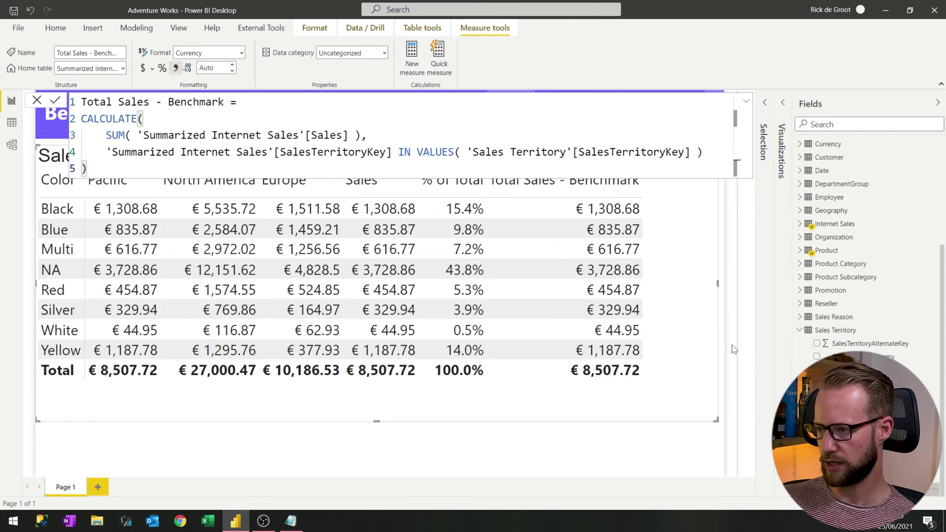
pyautogui.click(745, 103)
pyautogui.click(563, 131)
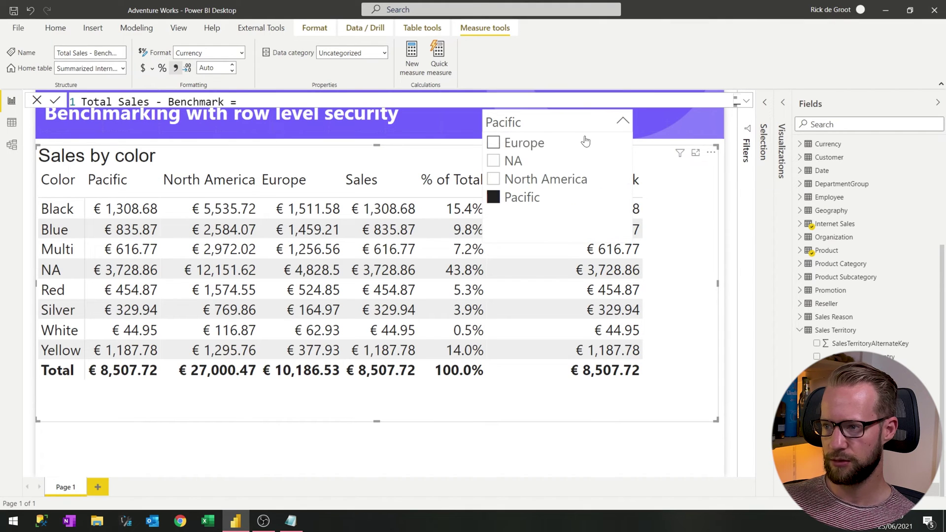
pyautogui.click(526, 143)
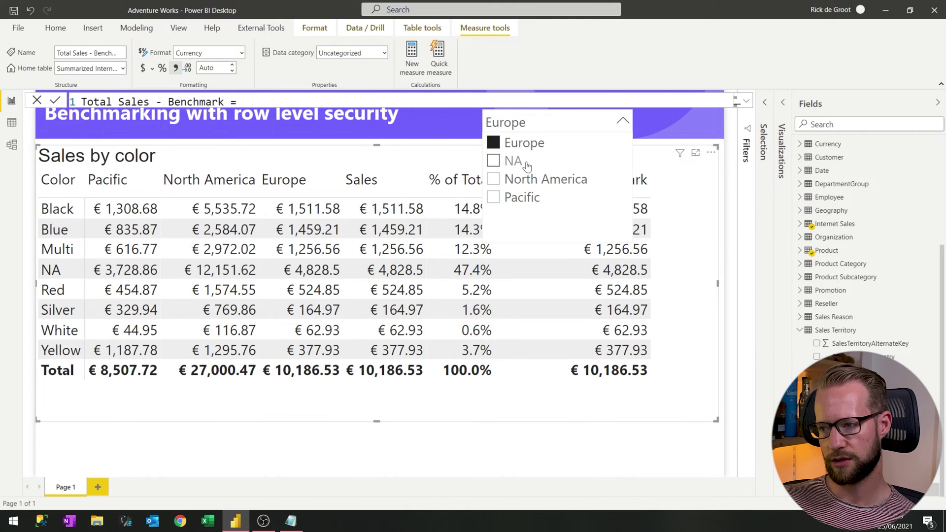
pyautogui.click(526, 162)
pyautogui.click(522, 180)
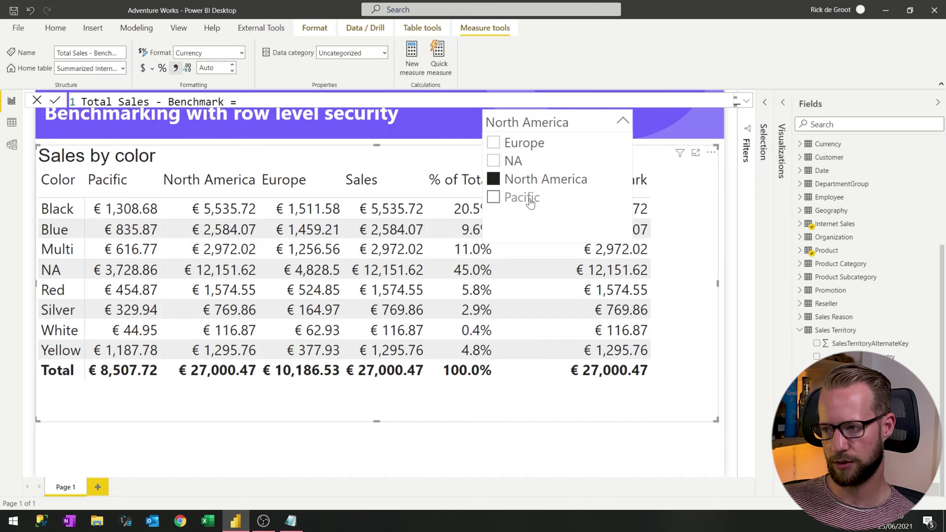
pyautogui.click(530, 199)
pyautogui.click(536, 199)
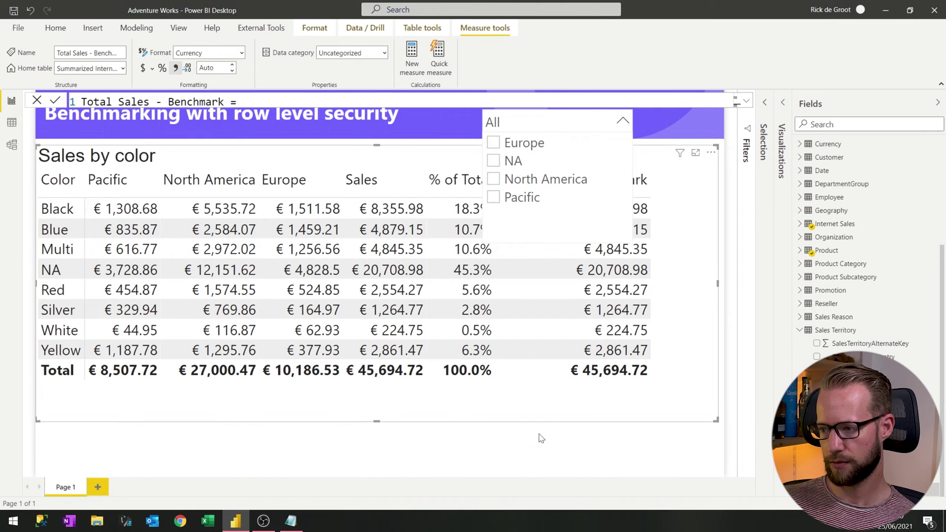
pyautogui.press('Delete')
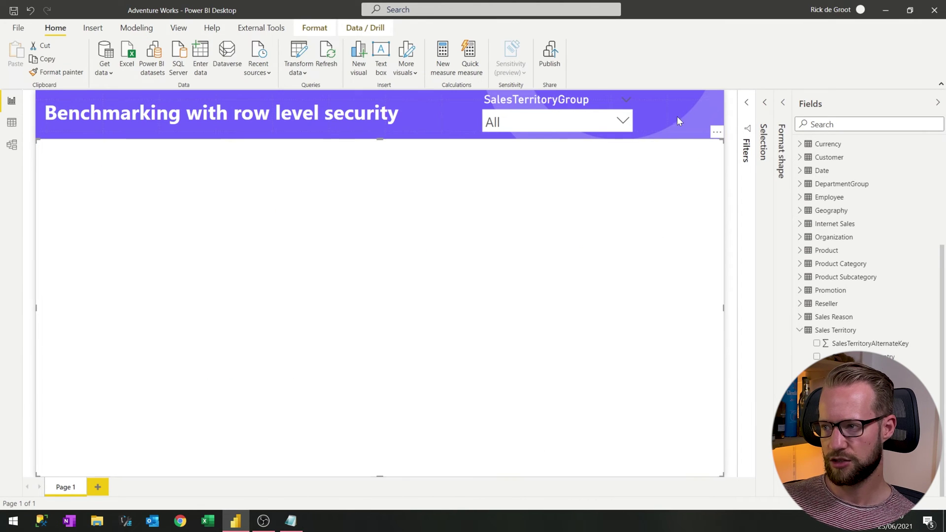
pyautogui.hotkey('ctrl', 'z')
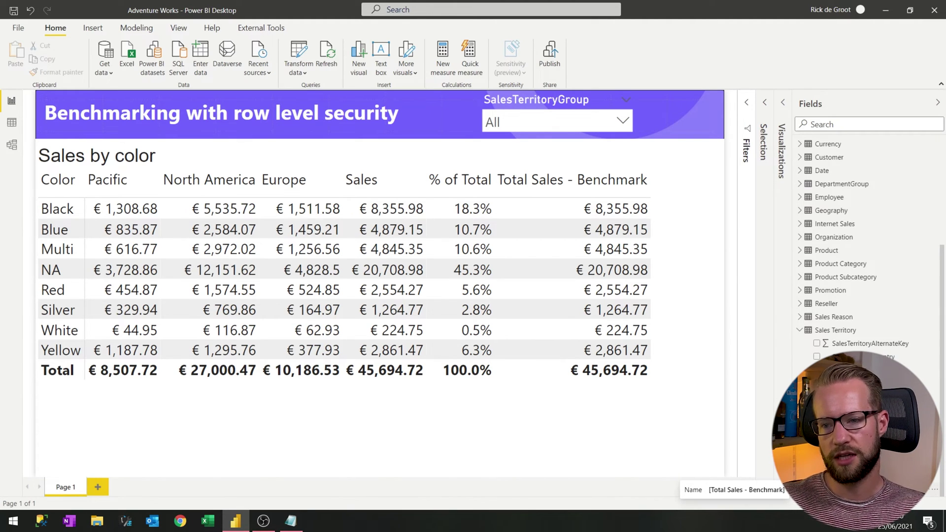
# Set the SalesTerritoryGroup slicer to Europe, giving a €10,186.53 benchmark total.
pyautogui.click(523, 123)
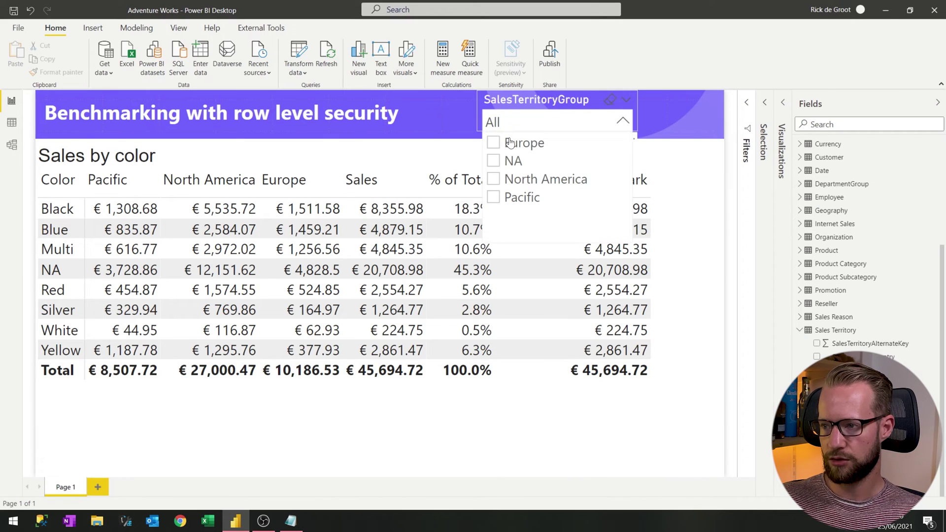
pyautogui.click(524, 143)
pyautogui.click(430, 147)
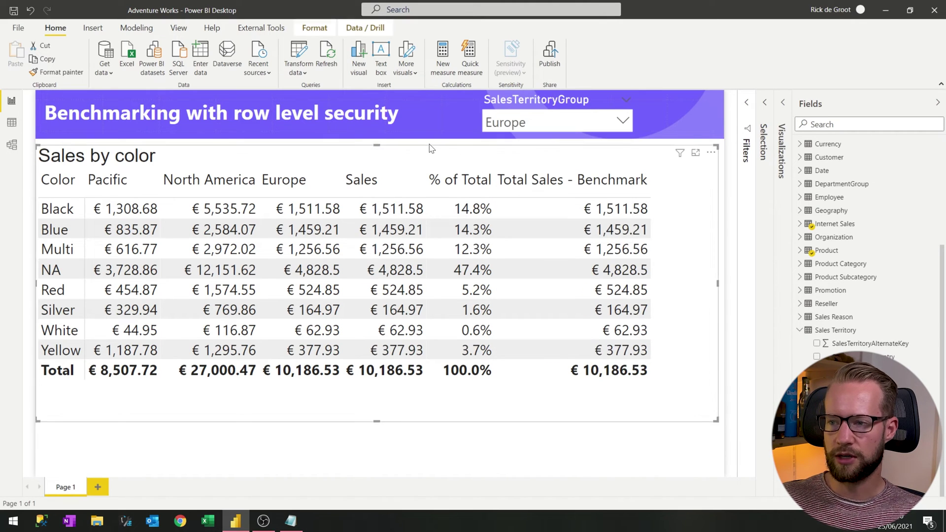
pyautogui.click(399, 115)
pyautogui.click(399, 114)
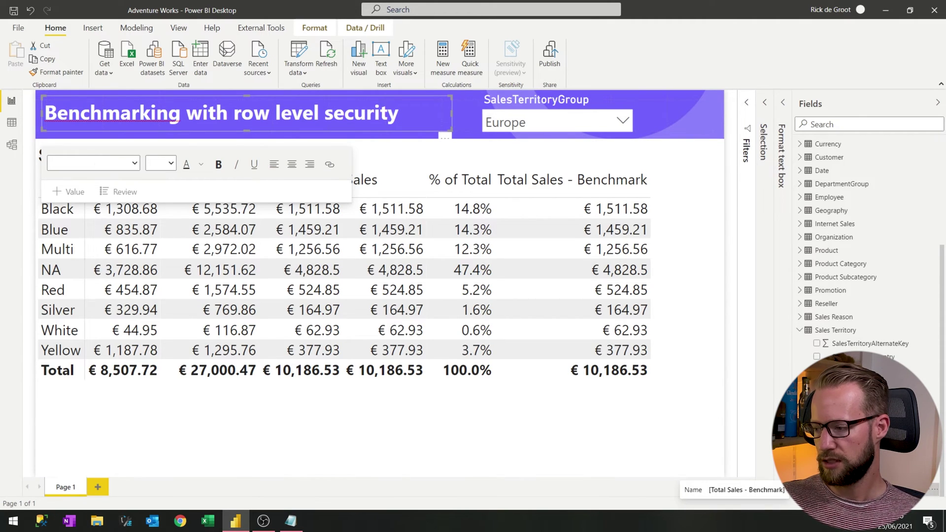
# Insert NOT before the SalesTerritoryKey IN VALUES filter in Total Sales - Benchmark and commit.
pyautogui.click(848, 471)
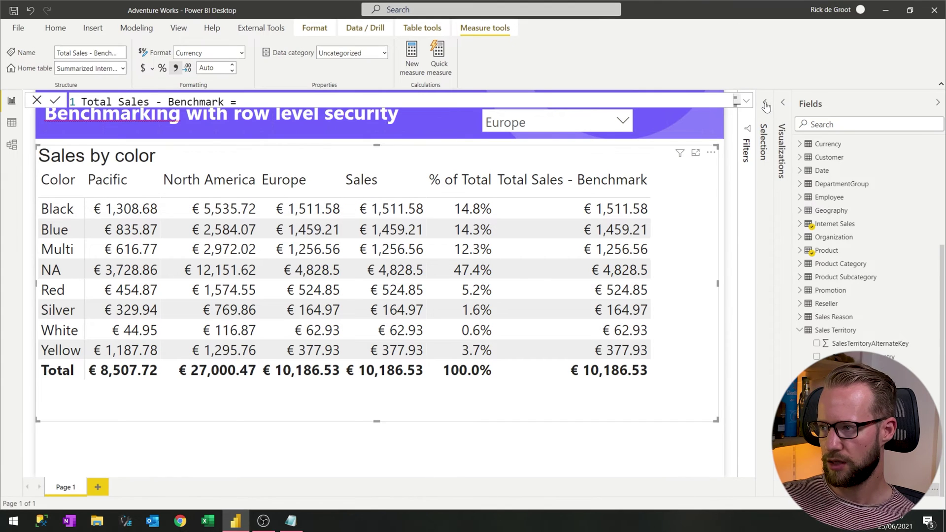
pyautogui.click(747, 100)
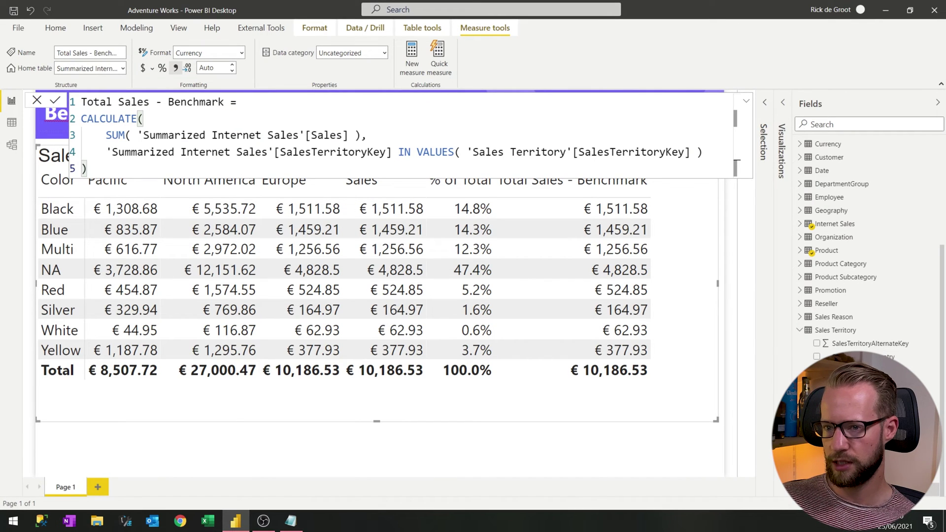
pyautogui.doubleClick(163, 152)
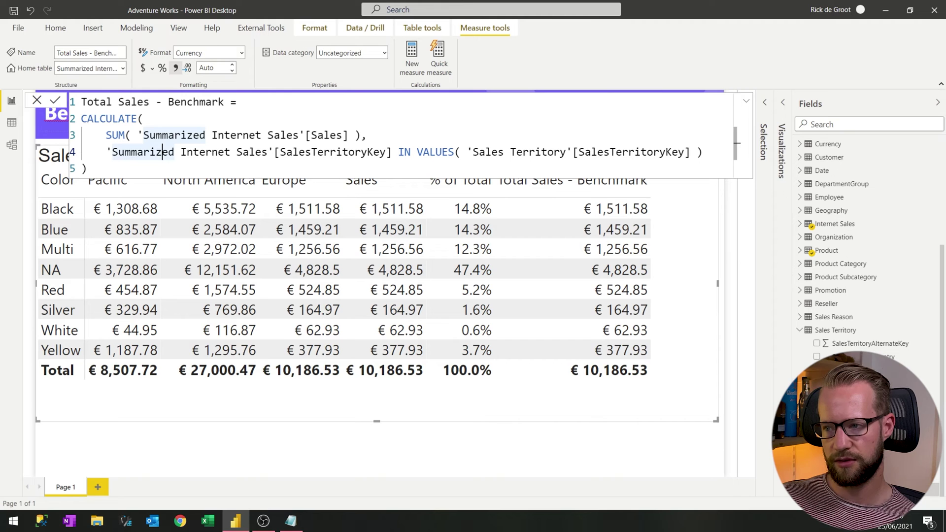
pyautogui.click(107, 152)
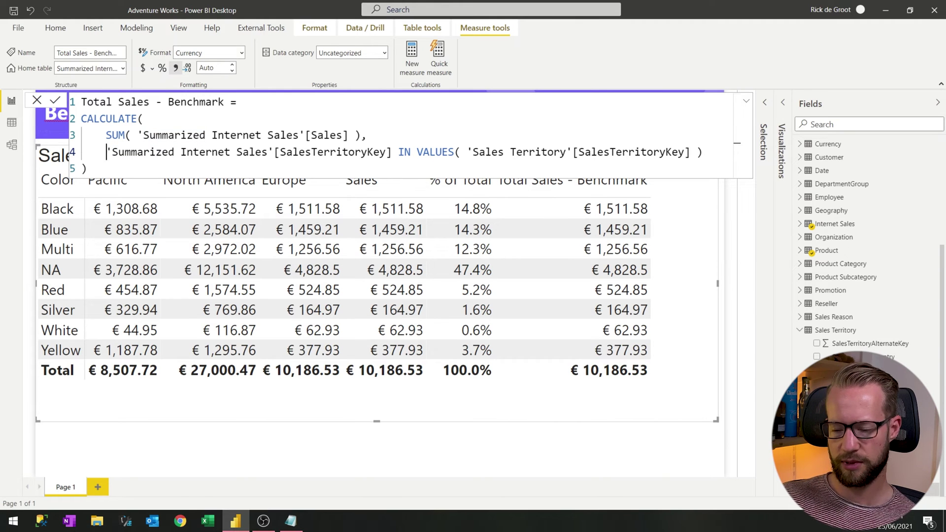
pyautogui.write('NOT')
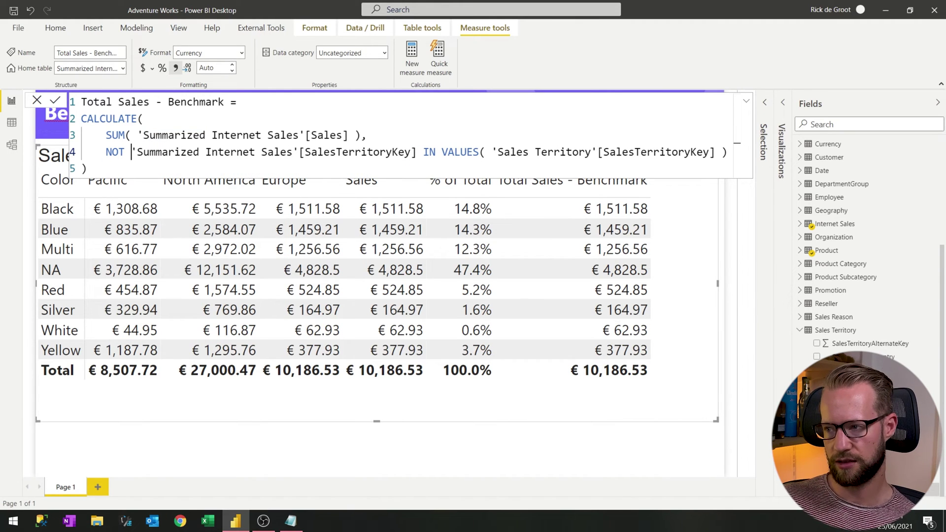
pyautogui.click(87, 169)
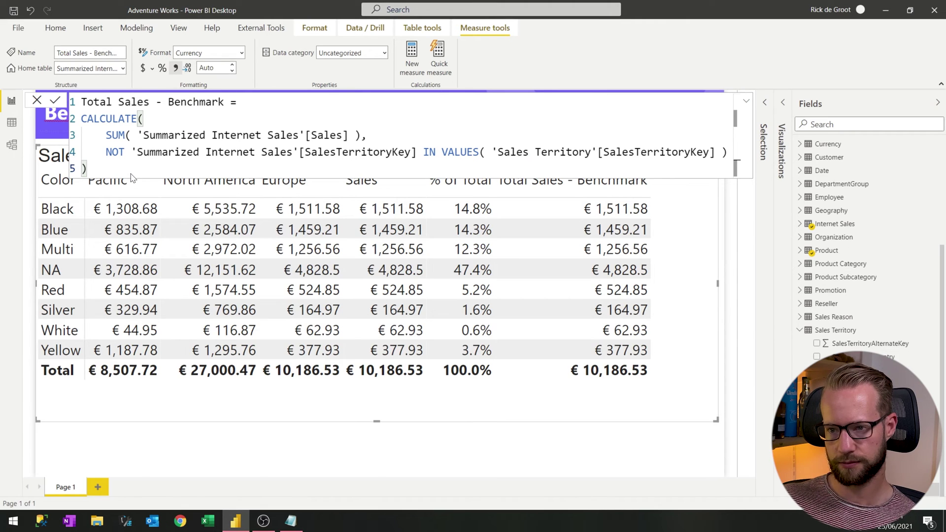
pyautogui.press('Return')
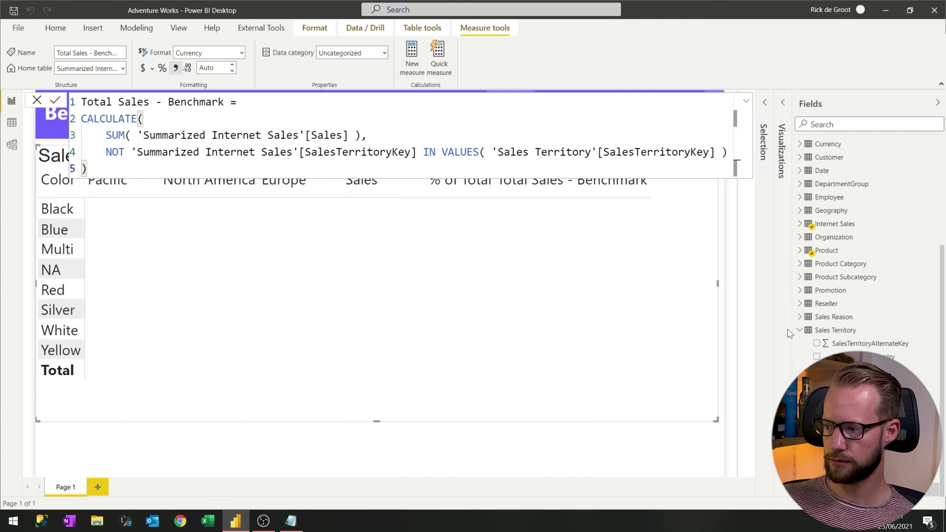
# Check the Summarized Internet Sales columns, then filter to Pacific (benchmark total €37,187).
pyautogui.click(838, 411)
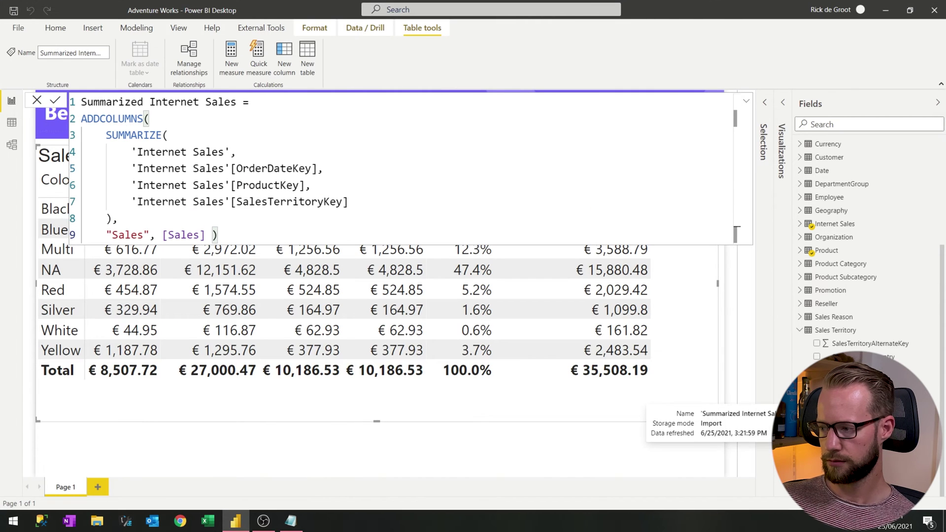
pyautogui.click(843, 439)
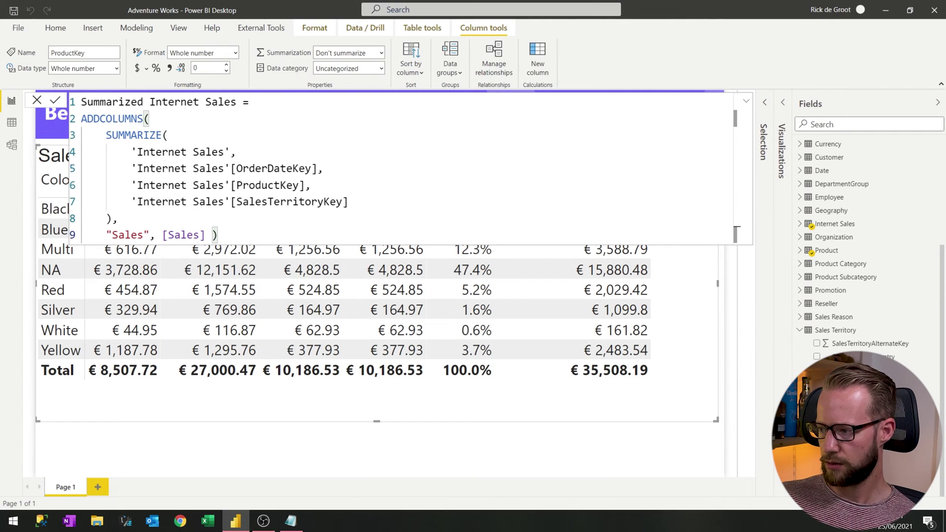
pyautogui.click(843, 425)
pyautogui.click(847, 397)
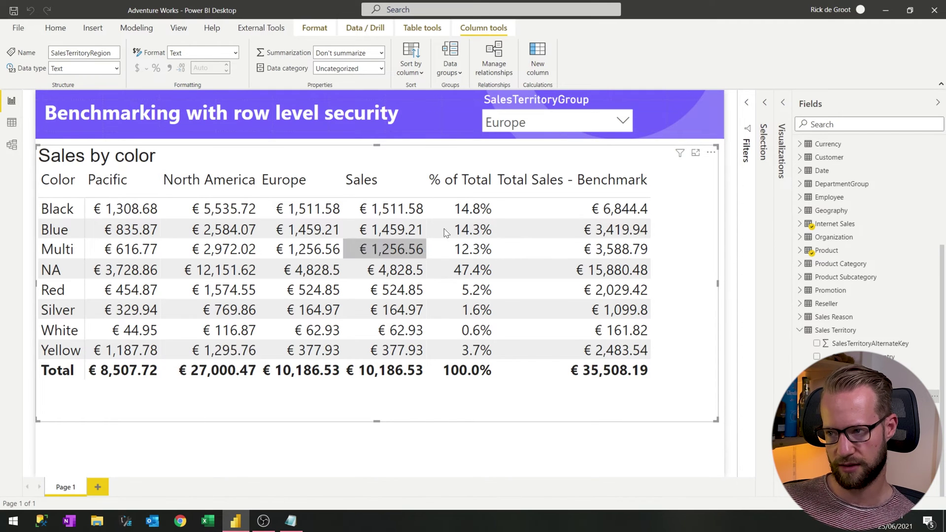
pyautogui.click(524, 124)
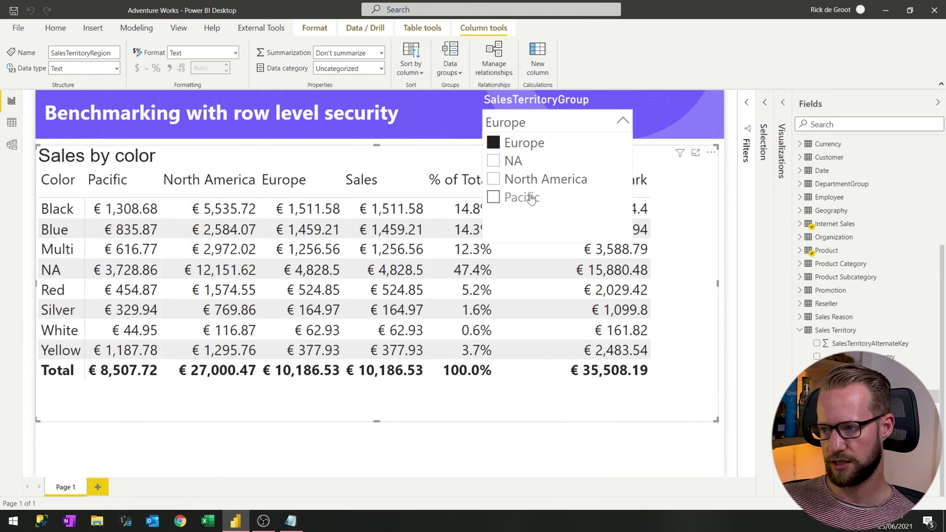
pyautogui.click(528, 196)
pyautogui.click(570, 440)
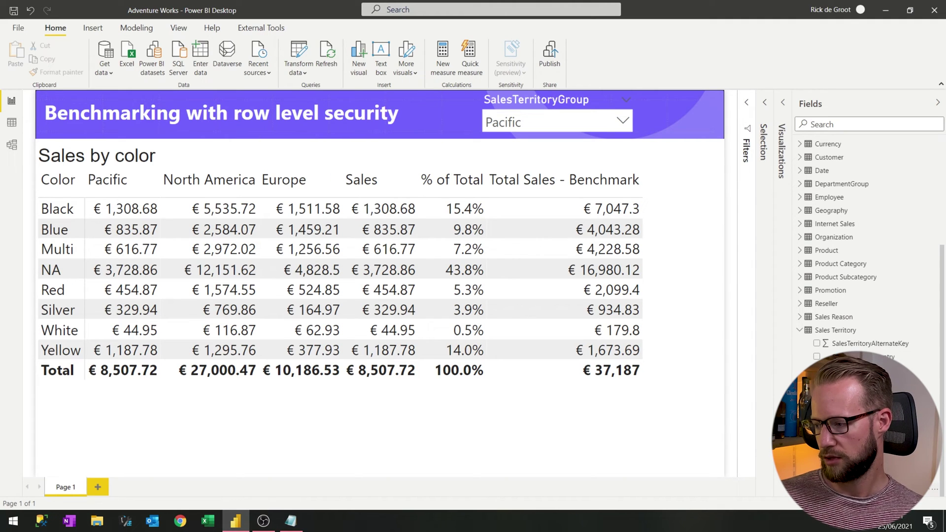
# Rename the Total Sales - Benchmark measure to % of Total - Benchmark.
pyautogui.click(838, 483)
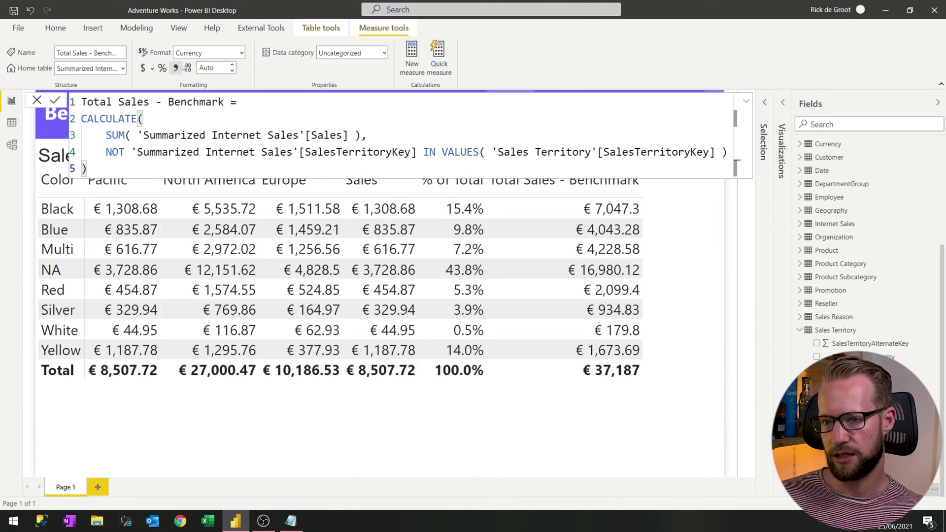
pyautogui.doubleClick(131, 103)
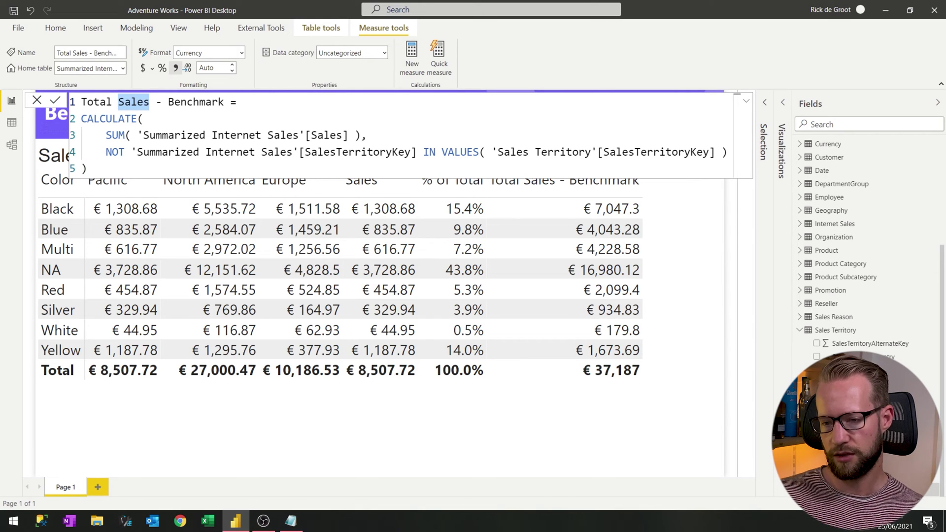
pyautogui.press('BackSpace')
pyautogui.hotkey('ctrl', 'BackSpace')
pyautogui.write('% of Total')
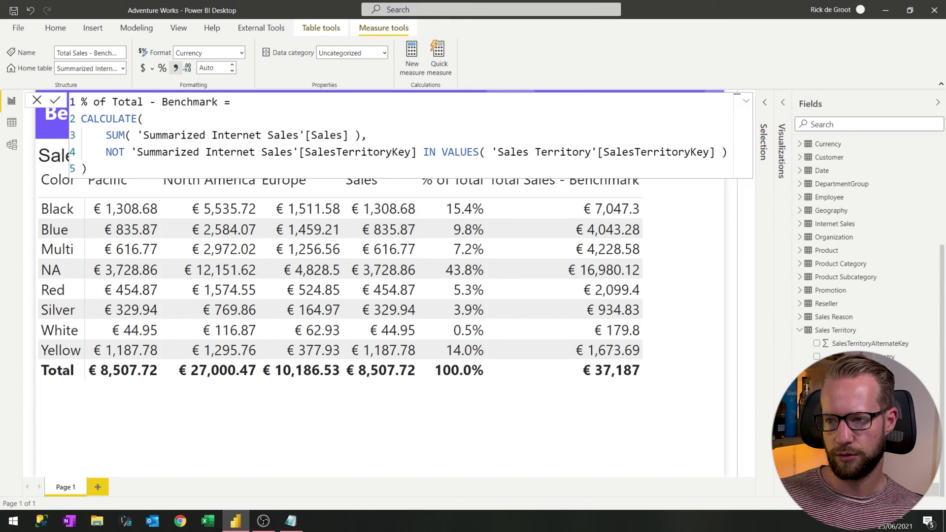
# Wrap the measure's SUM expression in DIVIDE as the numerator.
pyautogui.click(105, 135)
pyautogui.write('DIVIDE(')
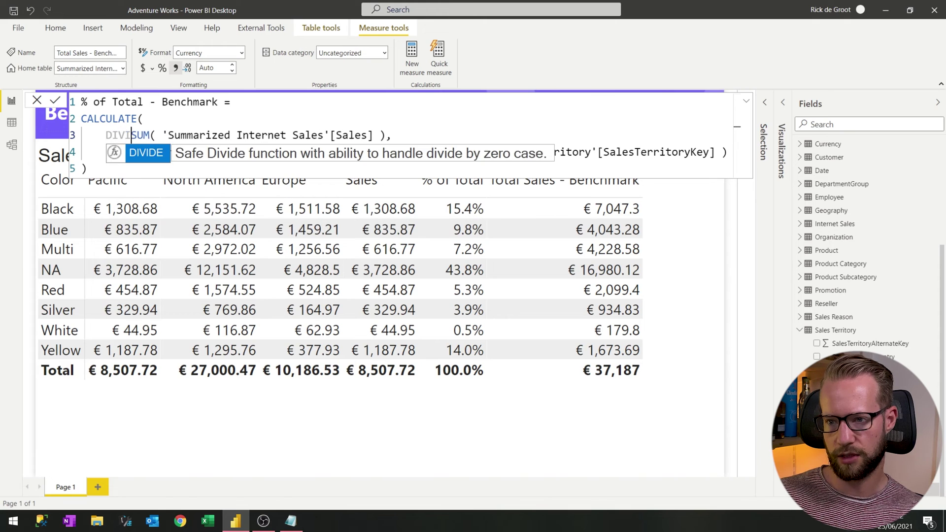
pyautogui.hotkey('shift', 'Return')
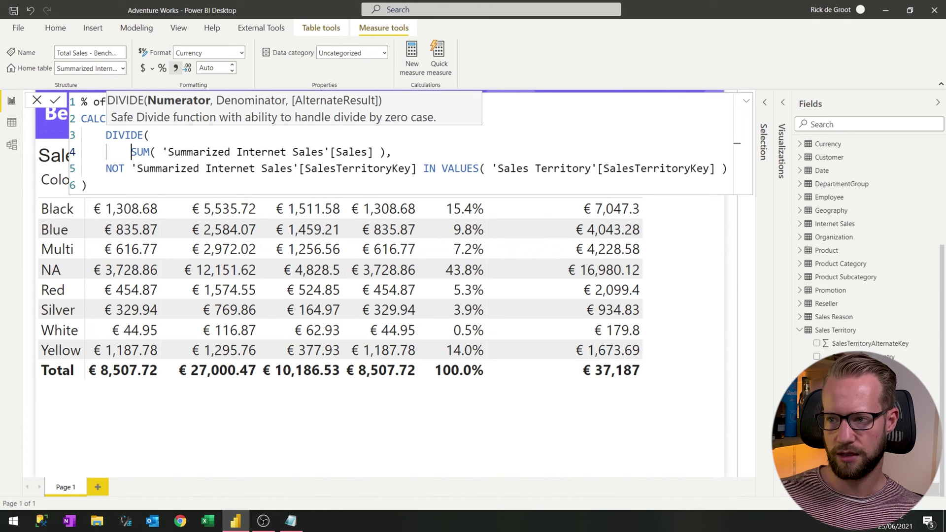
pyautogui.write(',')
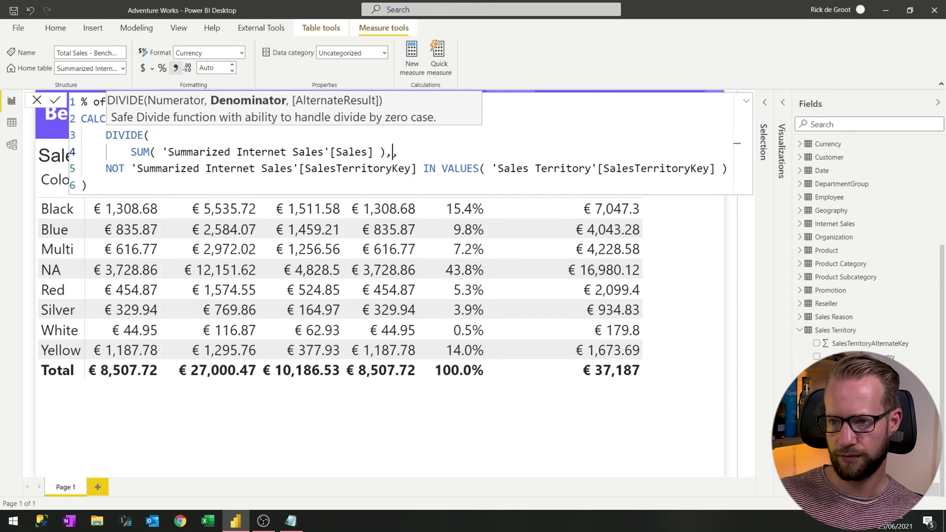
pyautogui.hotkey('shift', 'Return')
# Add the CALCULATE(SUM('Summarized Internet Sales'[Sales]), REMOVEFILTERS('Product'[Color])) denominator.
pyautogui.write('calc,')
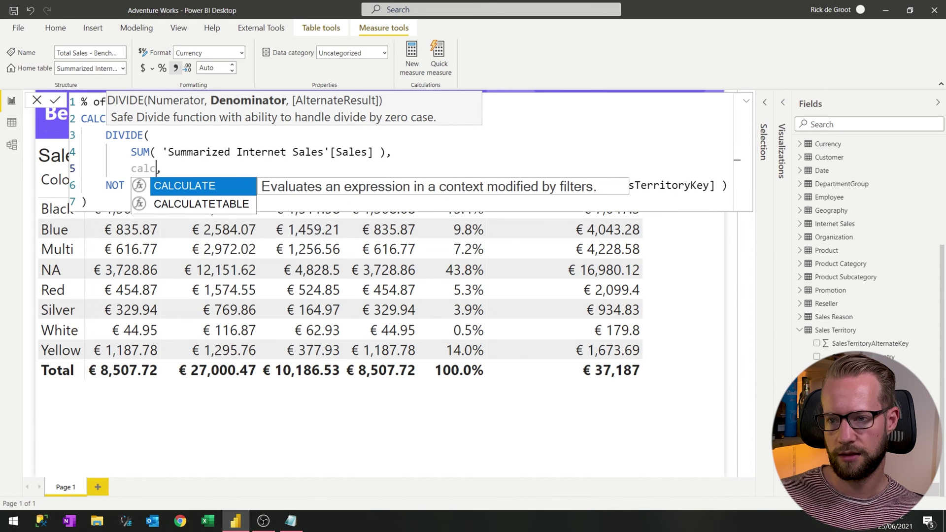
pyautogui.press('Tab')
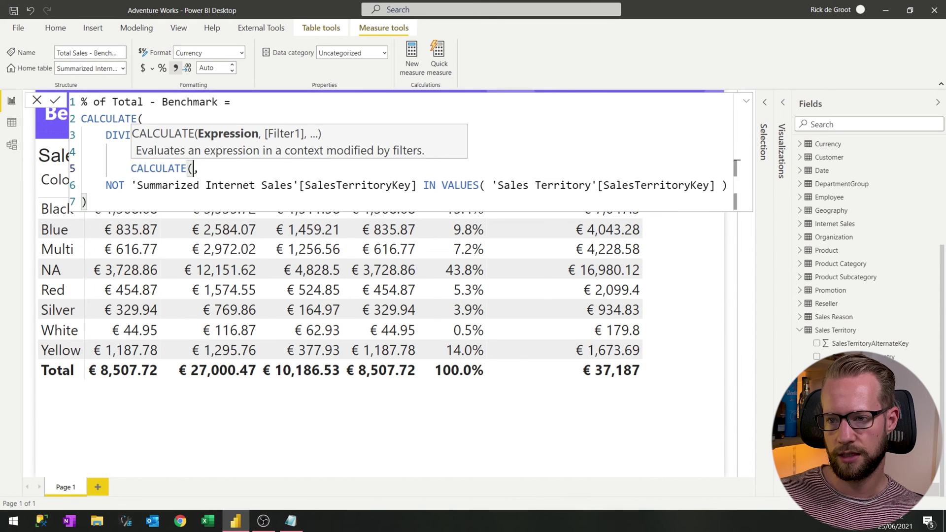
pyautogui.write('sum')
pyautogui.press('Tab')
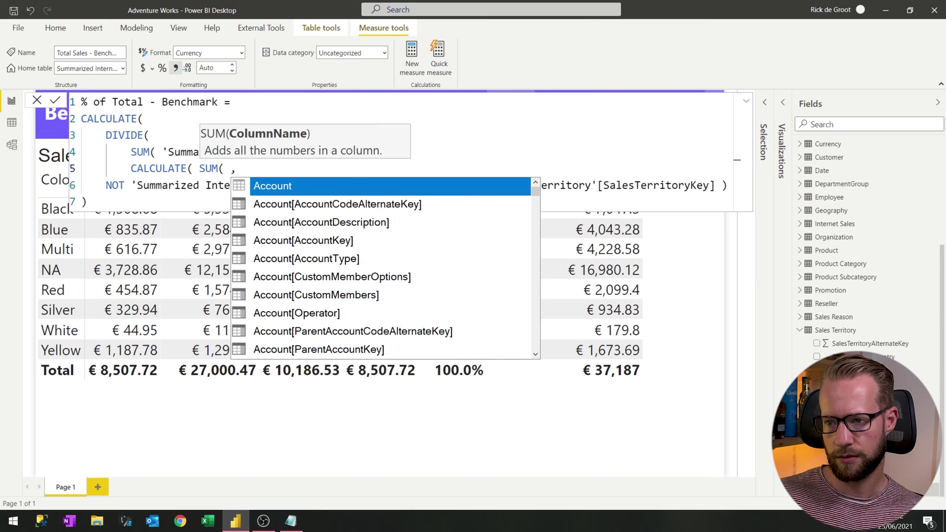
pyautogui.write("'sum")
pyautogui.press('Down')
pyautogui.press('Down')
pyautogui.press('Down')
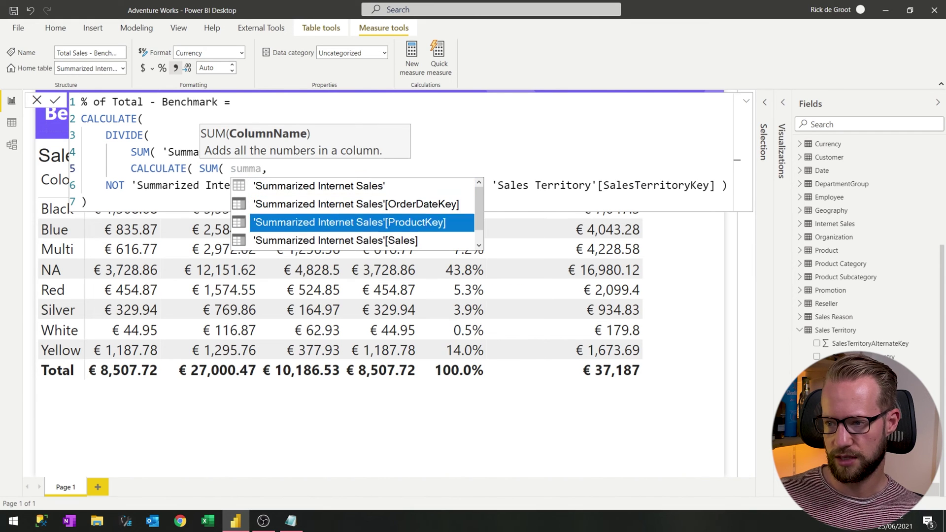
pyautogui.press('Tab')
pyautogui.write('), ')
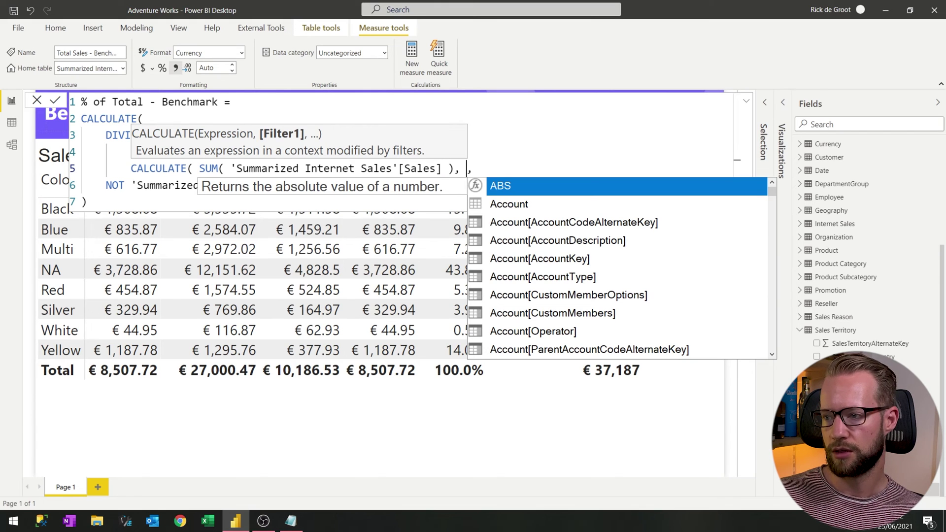
pyautogui.write('removefi')
pyautogui.press('Tab')
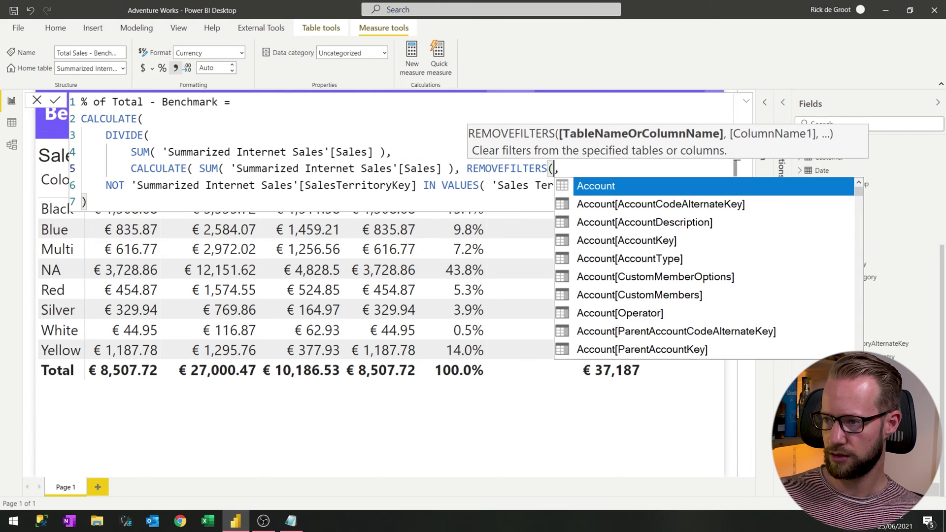
pyautogui.write('color')
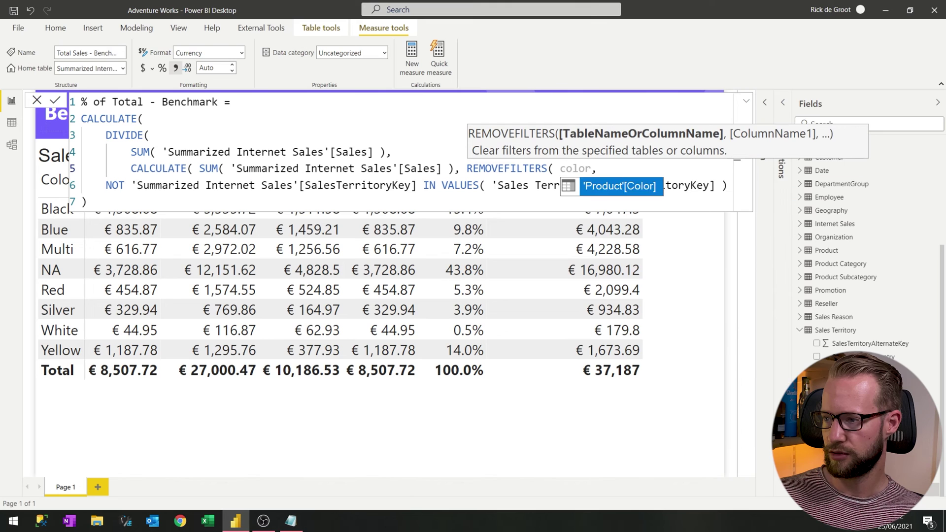
pyautogui.press('Tab')
pyautogui.write(') )')
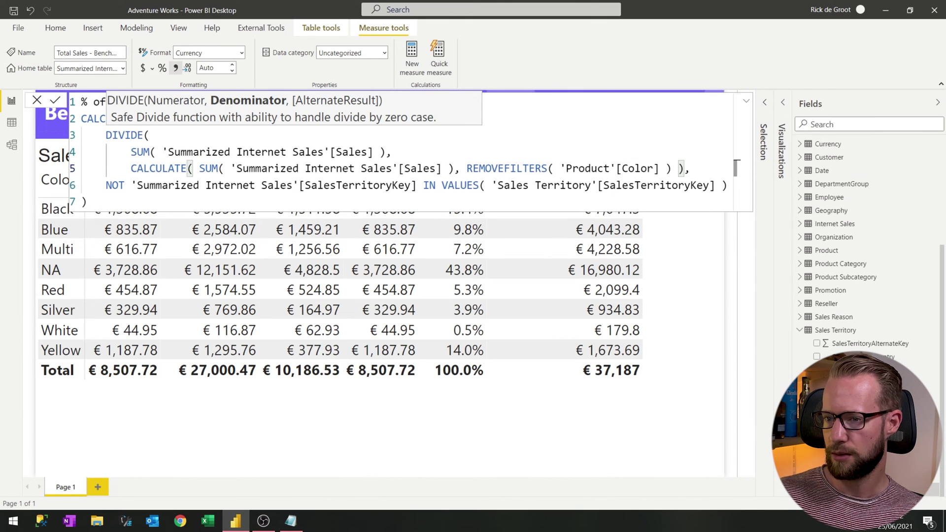
# Close the DIVIDE function and commit the % of Total - Benchmark measure.
pyautogui.press('Return')
pyautogui.write('),')
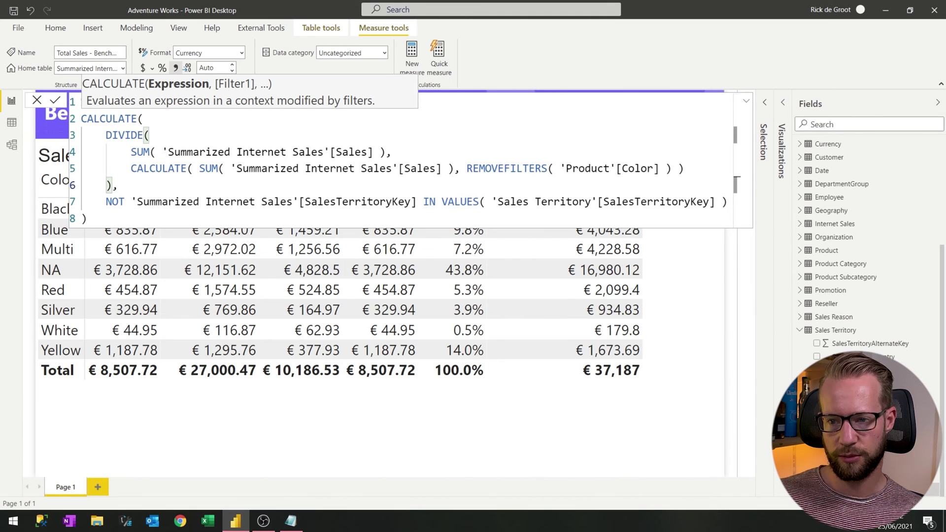
pyautogui.click(87, 218)
pyautogui.press('Return')
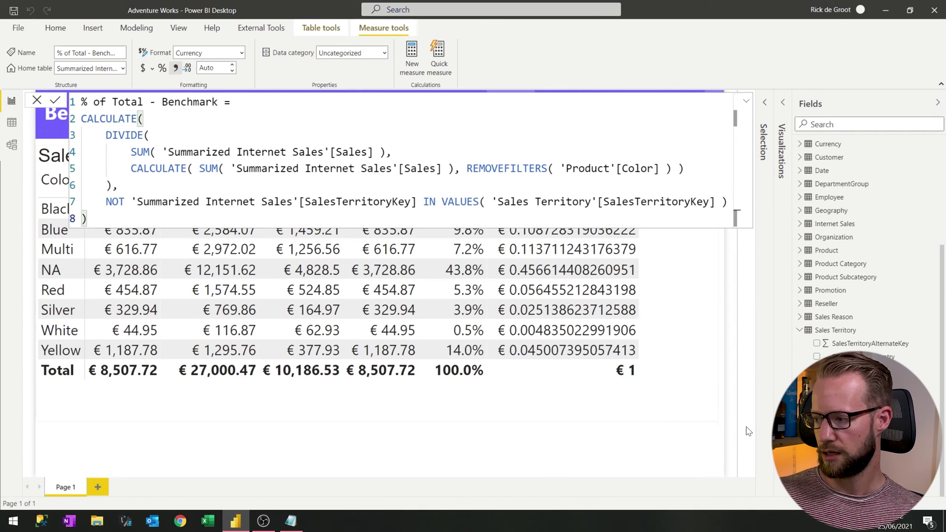
# Format % of Total - Benchmark as a percentage with 1 decimal place.
pyautogui.click(162, 69)
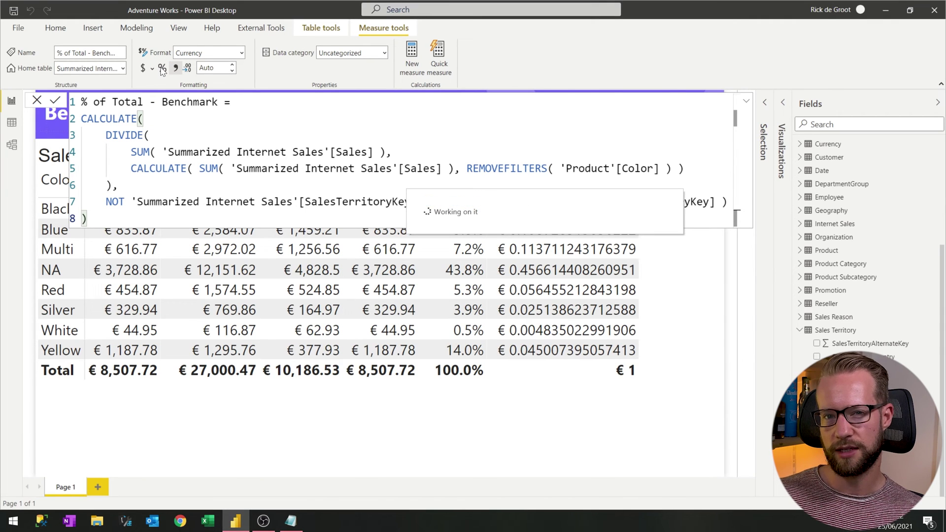
pyautogui.click(232, 71)
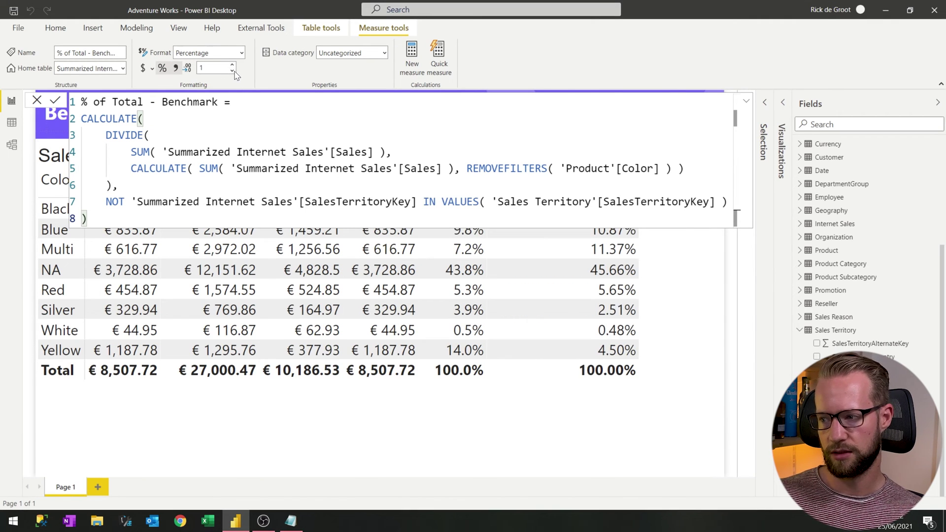
pyautogui.click(747, 105)
# Narrow the % of Total - Benchmark column in the Sales by color table.
pyautogui.click(580, 181)
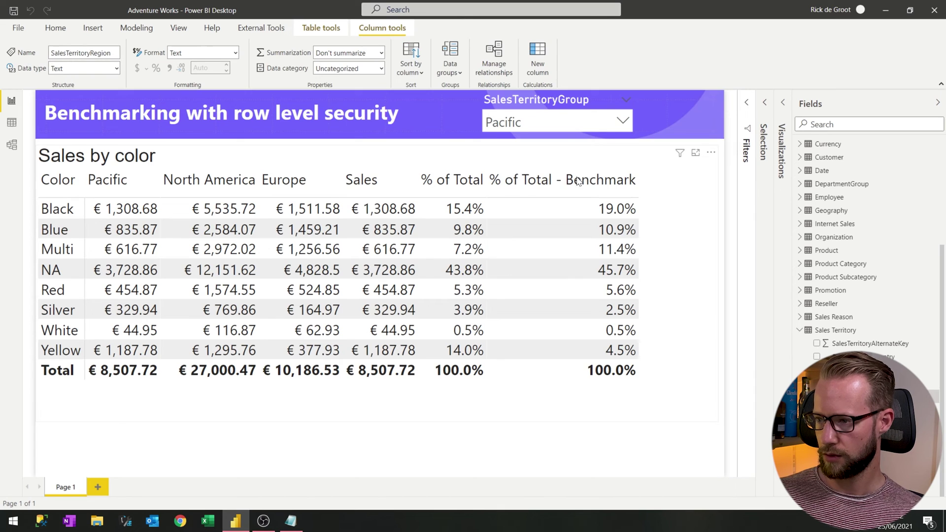
pyautogui.moveTo(638, 181); pyautogui.dragTo(566, 181)
pyautogui.click(527, 173)
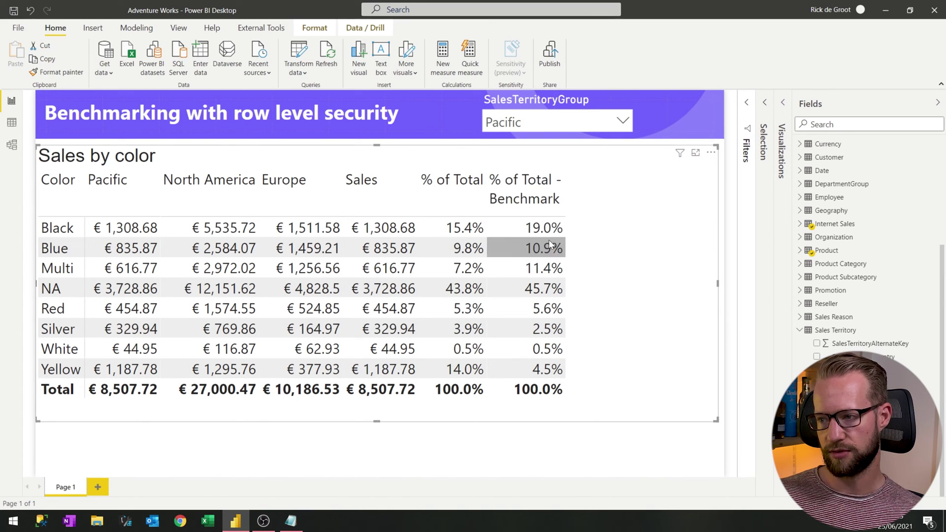
# Switch the SalesTerritoryGroup slicer from All to North America, then show the table's Visualizations pane.
pyautogui.click(611, 126)
pyautogui.click(611, 100)
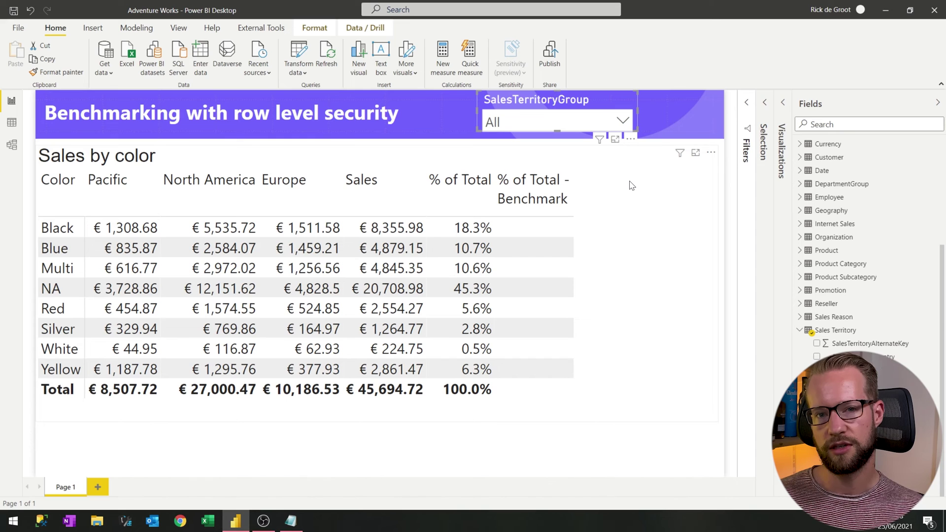
pyautogui.click(549, 123)
pyautogui.click(549, 150)
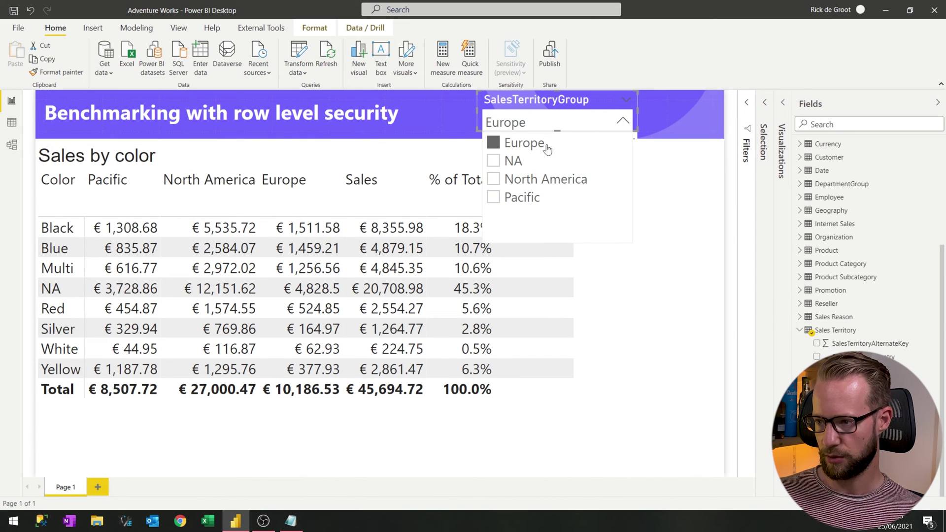
pyautogui.click(535, 181)
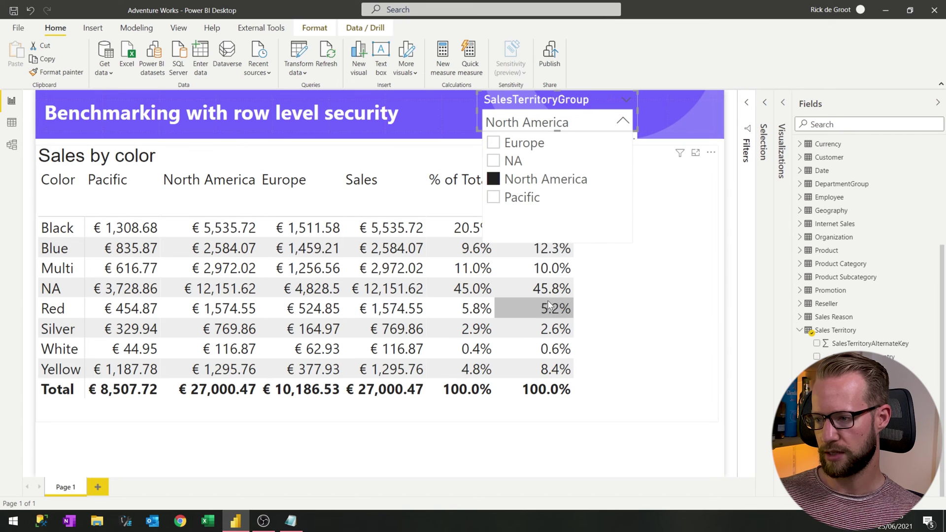
pyautogui.click(690, 177)
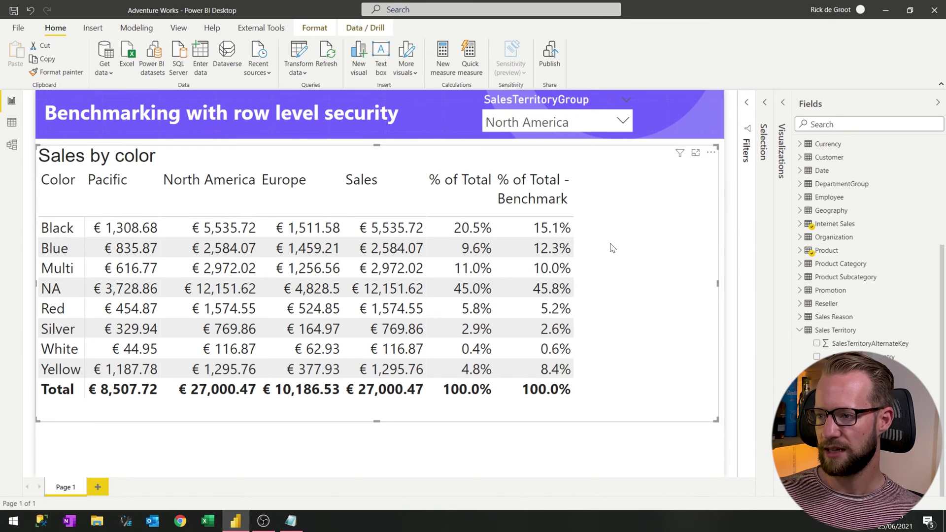
pyautogui.click(783, 103)
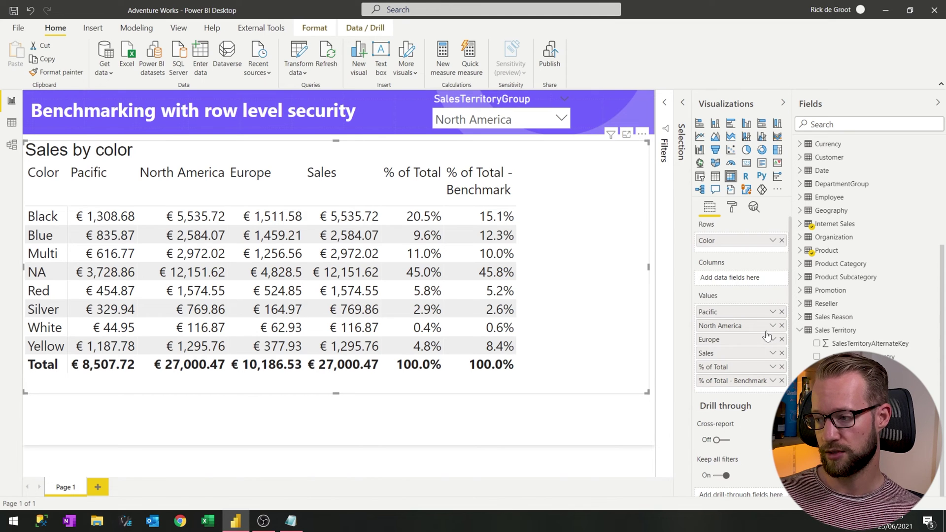
# Remove the Pacific, North America and Europe columns from the table's Values.
pyautogui.click(782, 312)
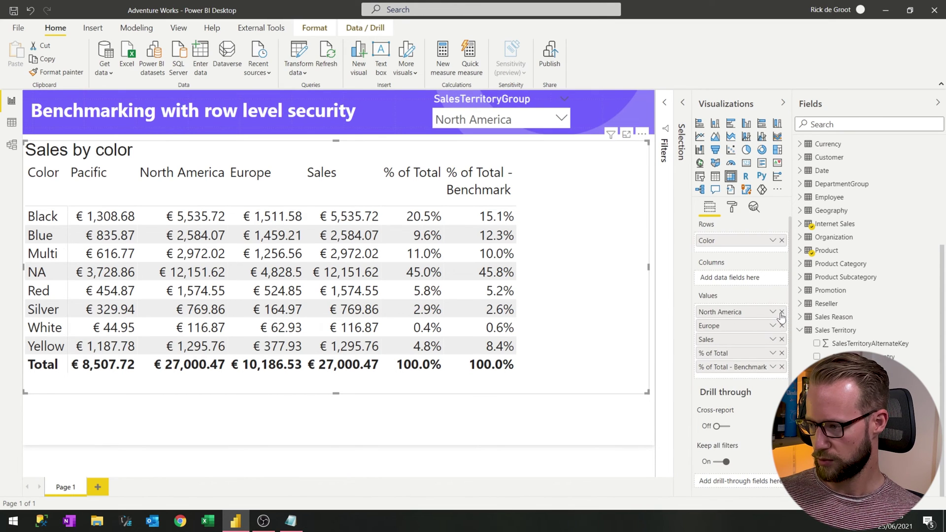
pyautogui.click(782, 312)
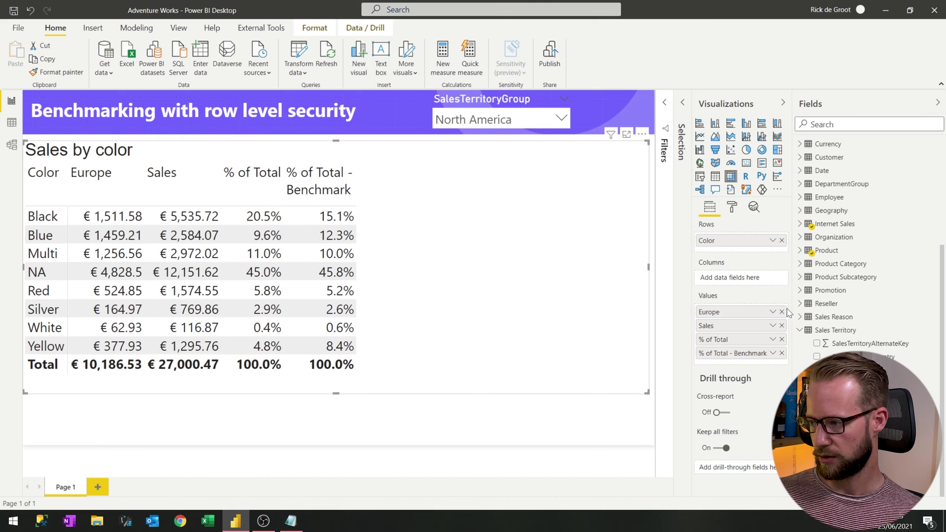
pyautogui.click(783, 312)
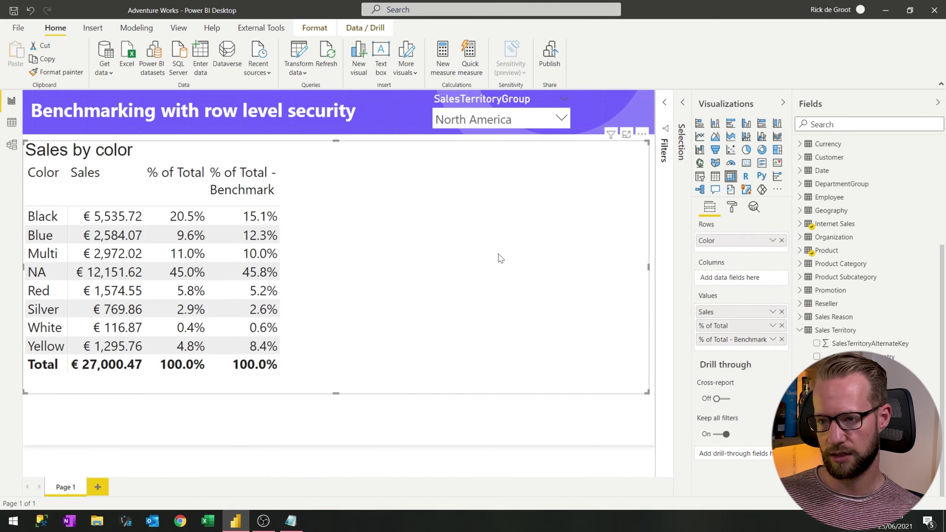
# Collapse the Visualizations and Fields panes and reset the region slicer to All.
pyautogui.click(783, 102)
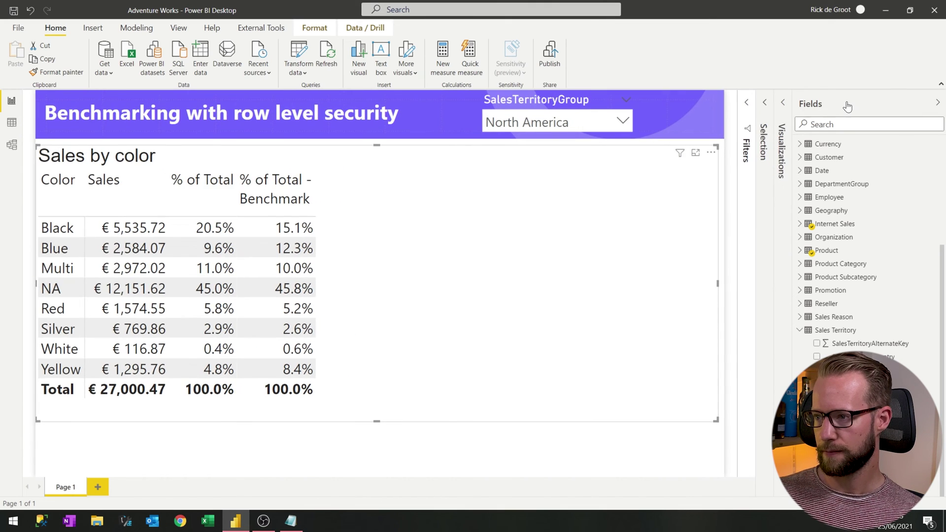
pyautogui.click(938, 102)
pyautogui.click(652, 127)
pyautogui.click(680, 103)
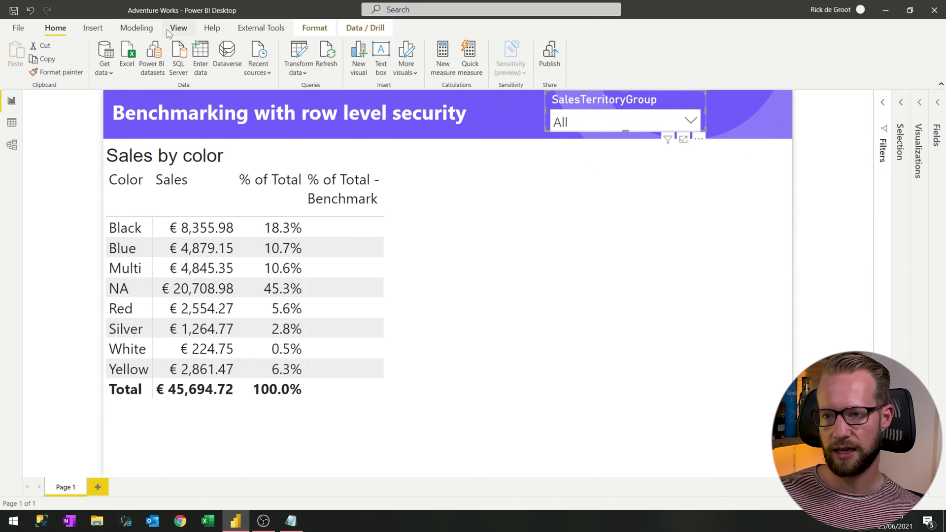
# Use Modeling > View as to preview the report as the Europe role.
pyautogui.click(137, 28)
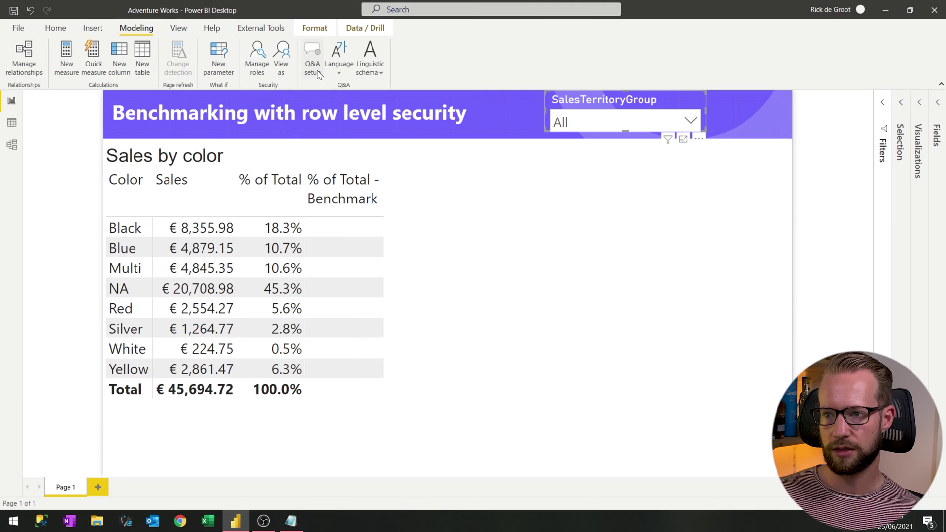
pyautogui.click(285, 59)
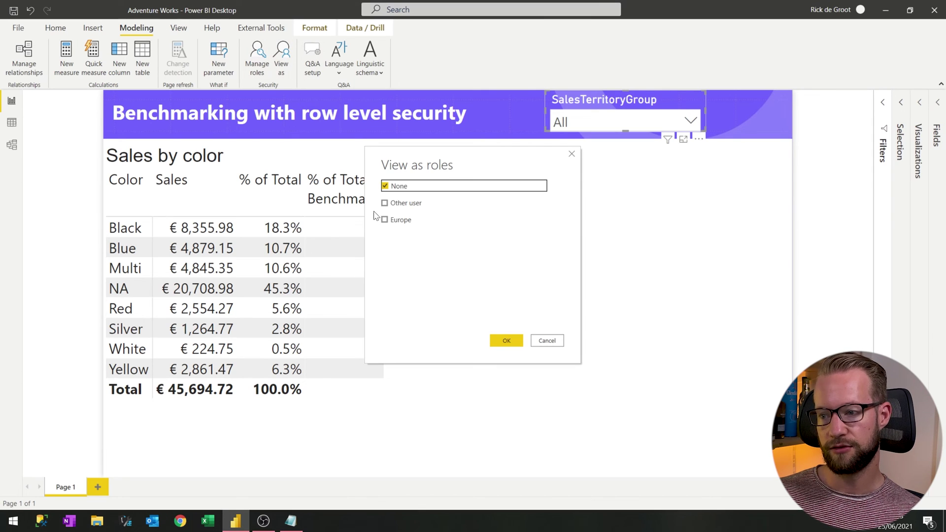
pyautogui.click(397, 219)
pyautogui.click(507, 341)
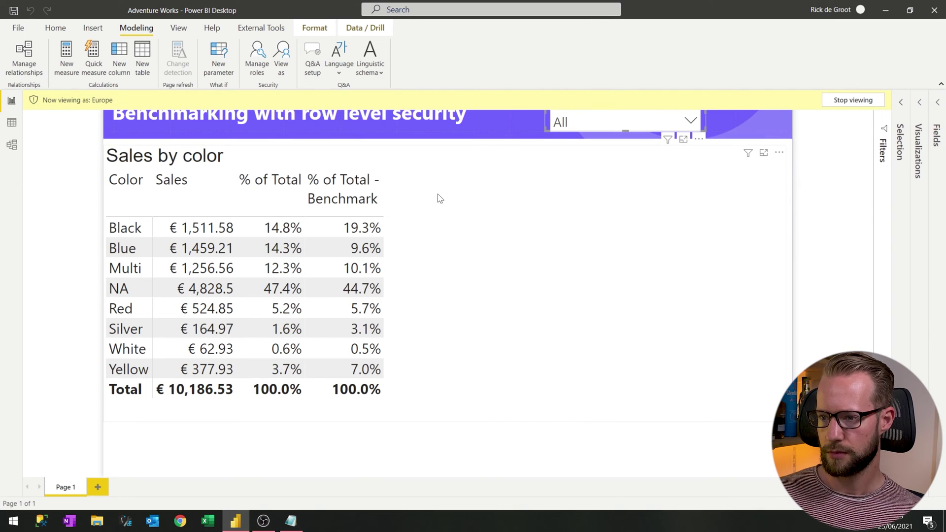
pyautogui.click(852, 170)
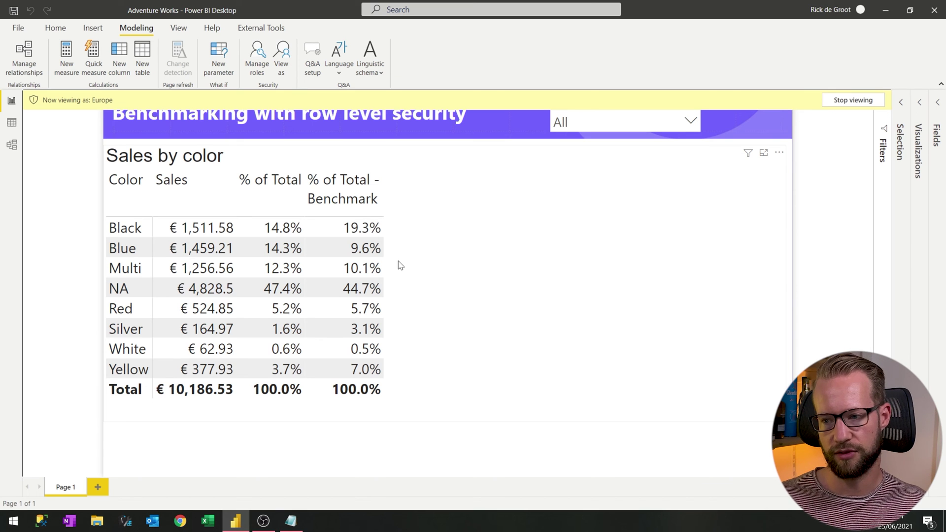
# Inspect the Summarized Internet Sales rows and Sales column in Data view under the Europe role.
pyautogui.click(11, 124)
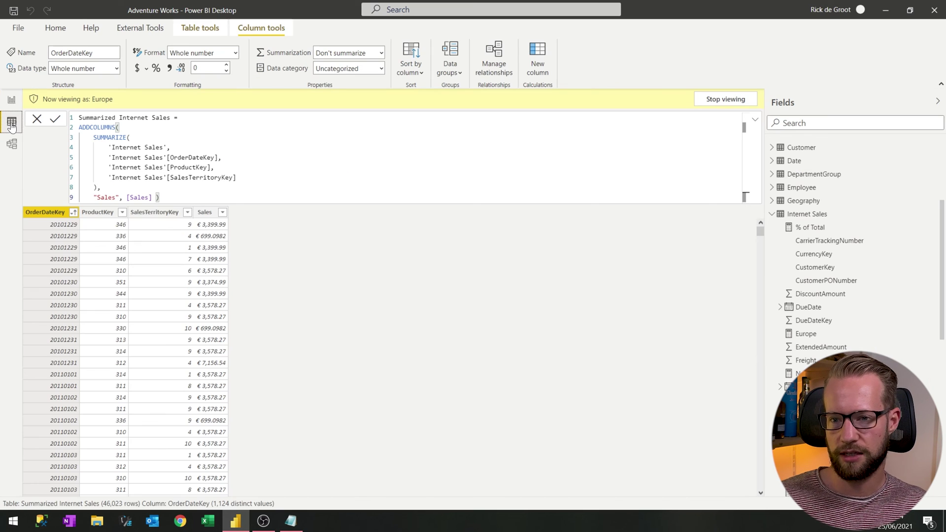
pyautogui.click(213, 213)
pyautogui.scroll(-20, 161, 259)
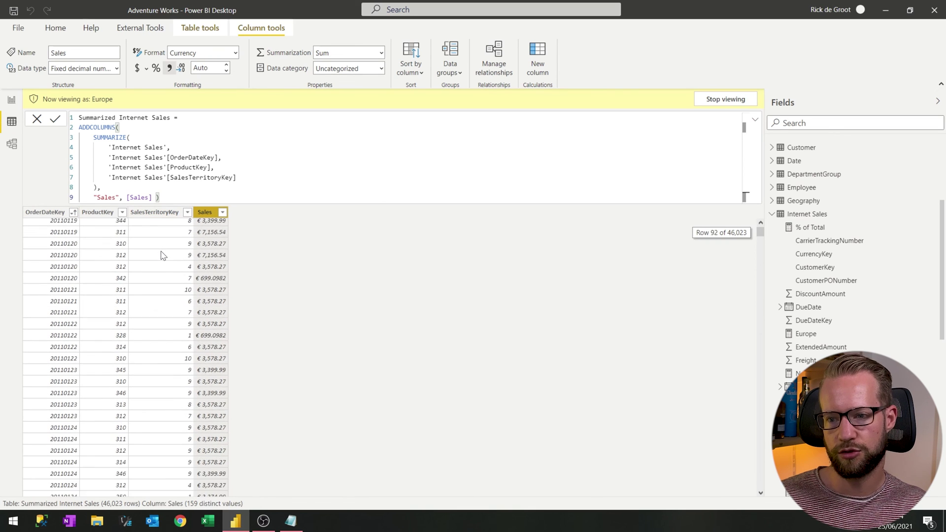
pyautogui.scroll(20, 188, 271)
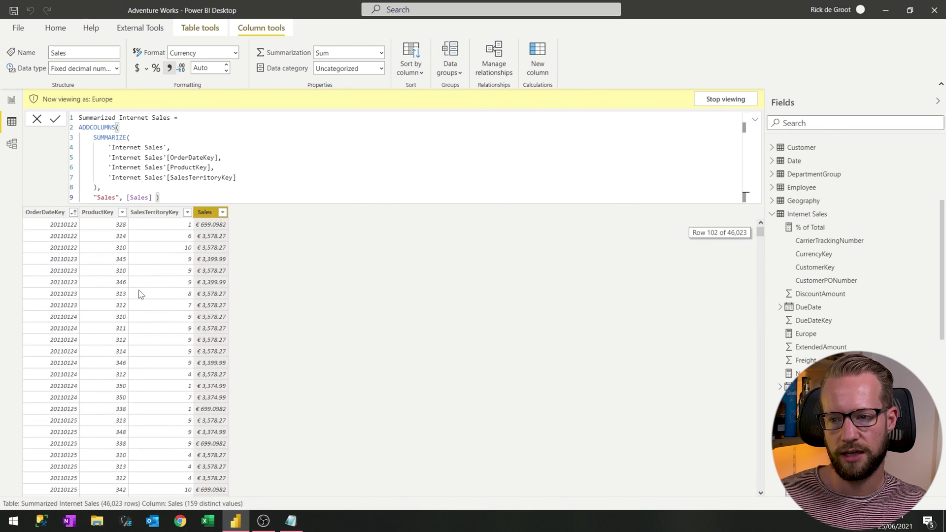
pyautogui.scroll(10, 141, 295)
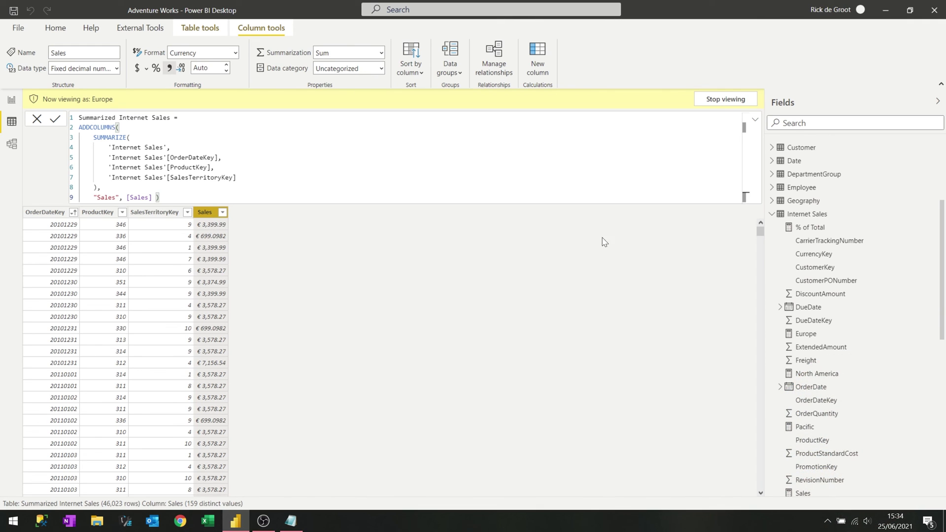
pyautogui.scroll(-8, 828, 254)
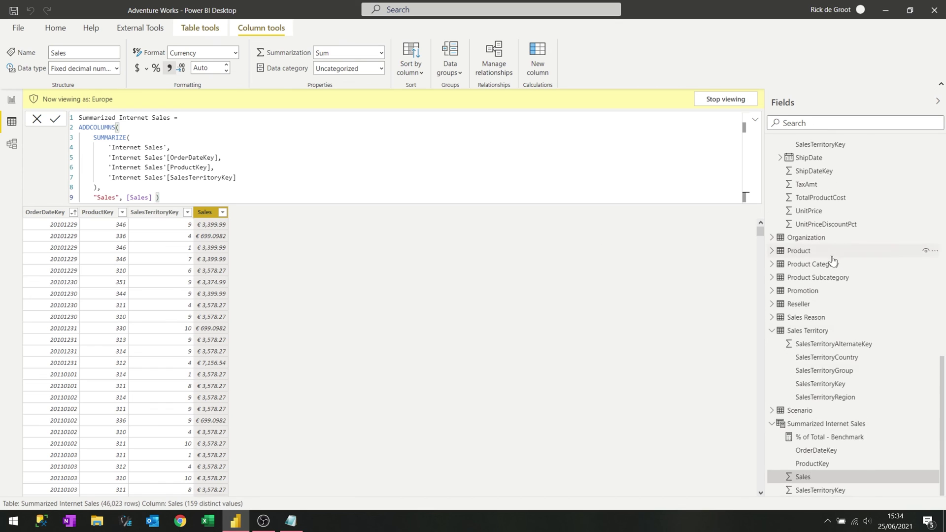
pyautogui.rightClick(819, 423)
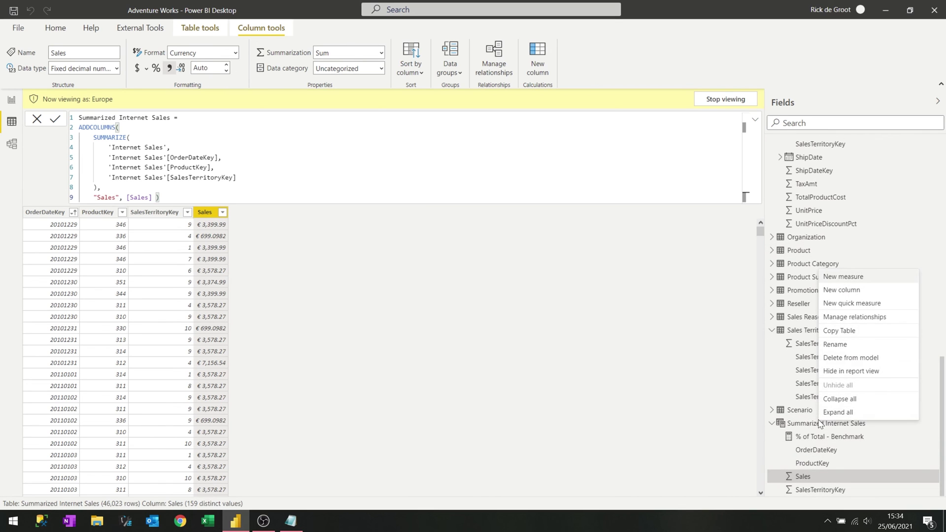
pyautogui.click(434, 298)
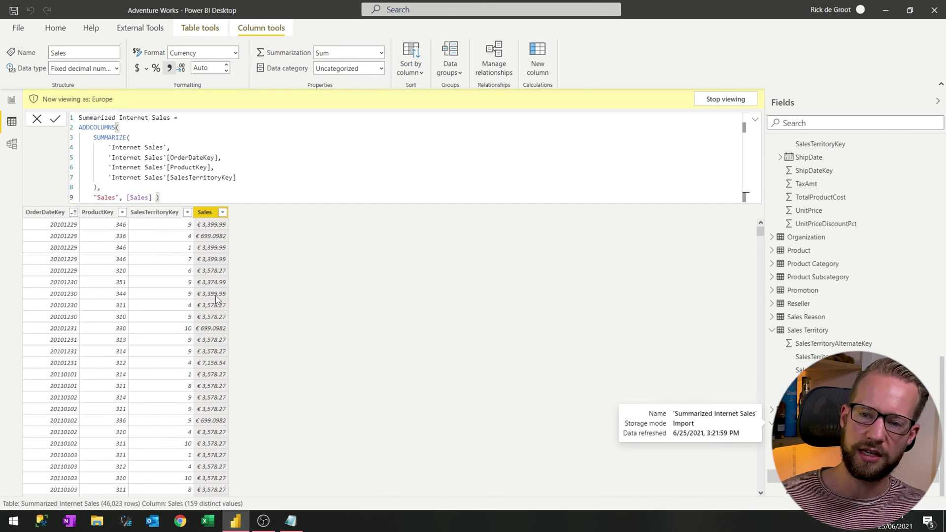
# Back on the report page, set the SalesTerritoryGroup slicer to Europe and select the matrix.
pyautogui.click(12, 101)
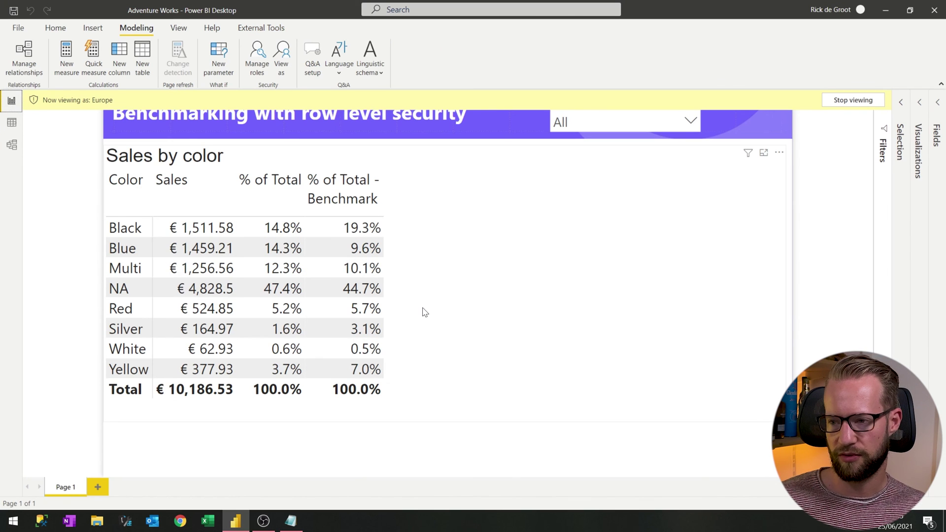
pyautogui.click(597, 124)
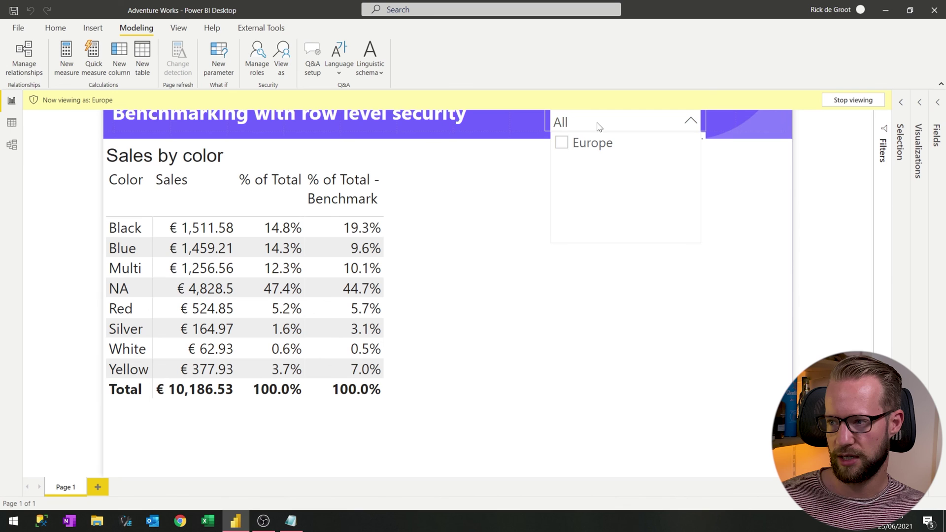
pyautogui.click(581, 149)
pyautogui.click(459, 166)
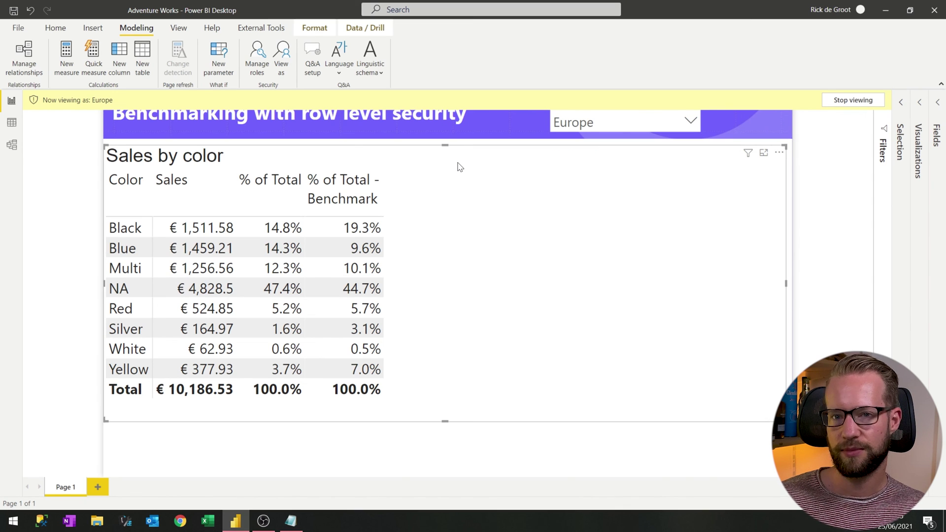